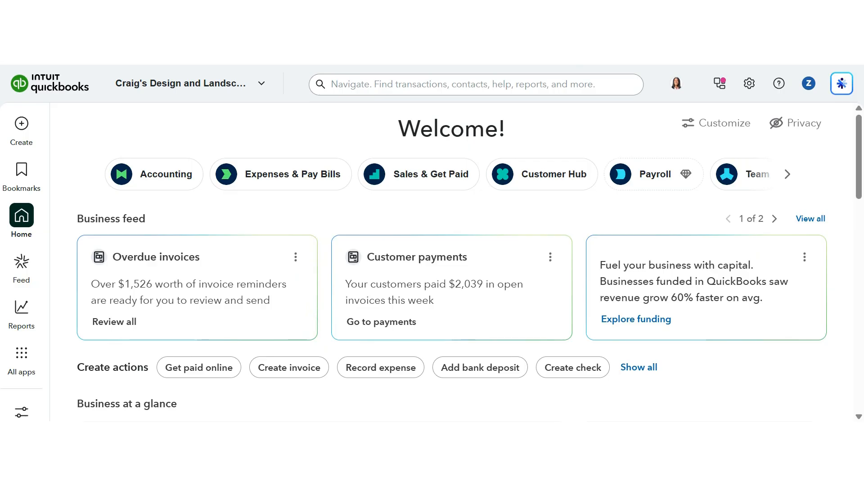
Open the Bank transactions page from the Accounting apps.
mouse_move(25, 319)
mouse_move(25, 354)
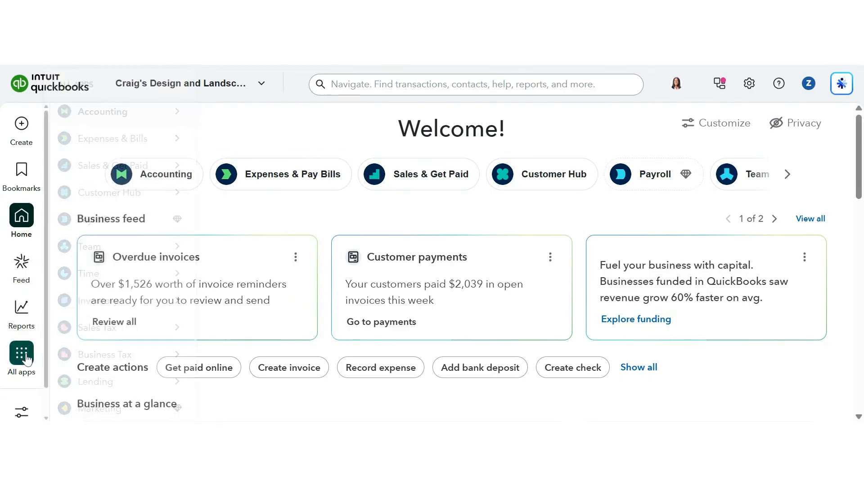
left_click(41, 351)
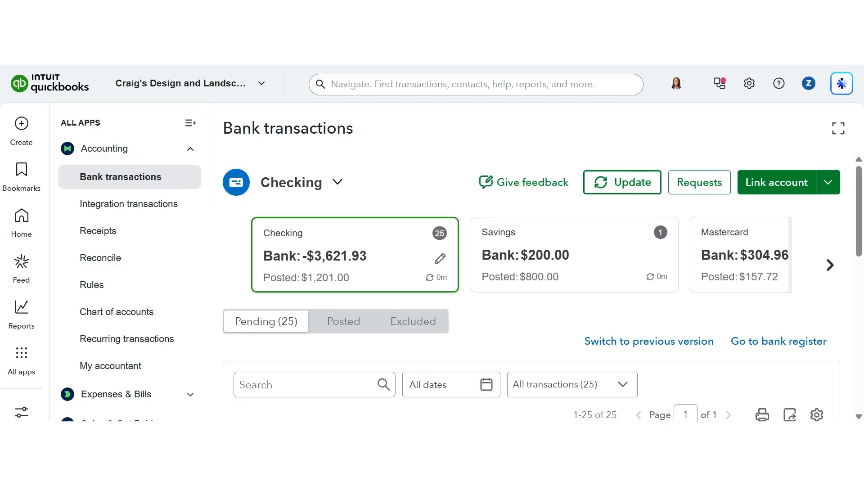
Switch the bank transactions page to the previous banking version and dismiss the welcome window.
scroll(717, 234, "down", 4)
scroll(531, 360, "up", 2)
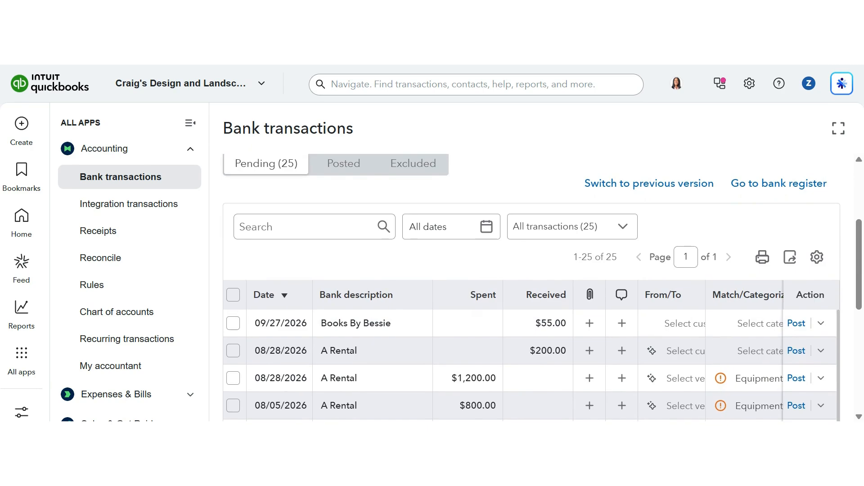
scroll(543, 288, "up", 1)
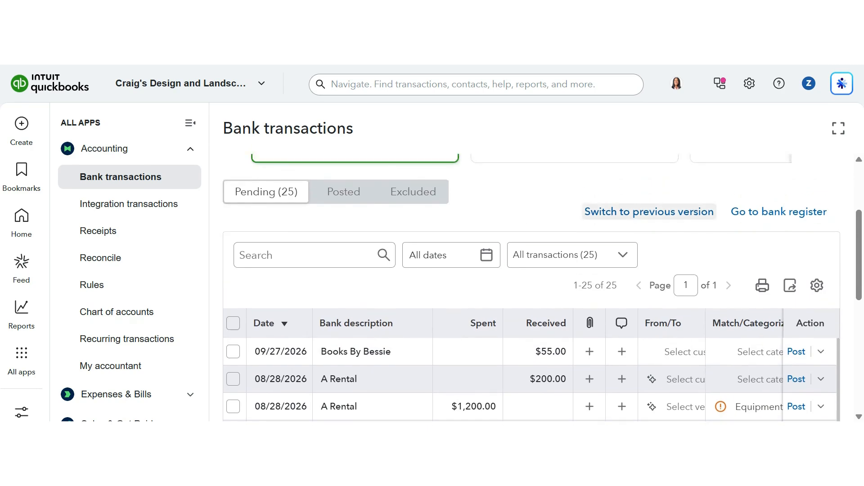
left_click(646, 216)
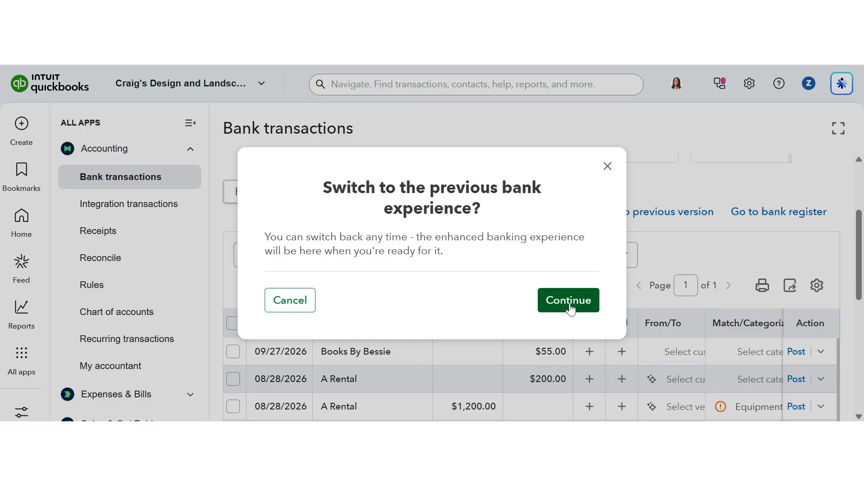
left_click(569, 301)
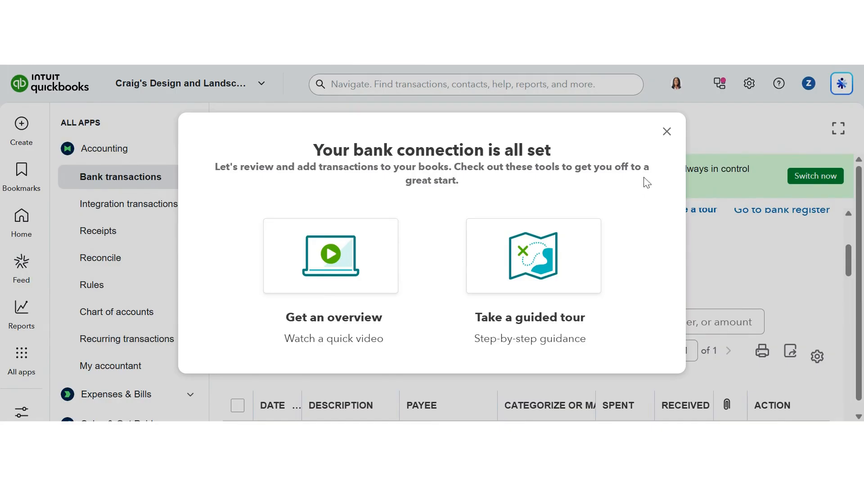
left_click(667, 132)
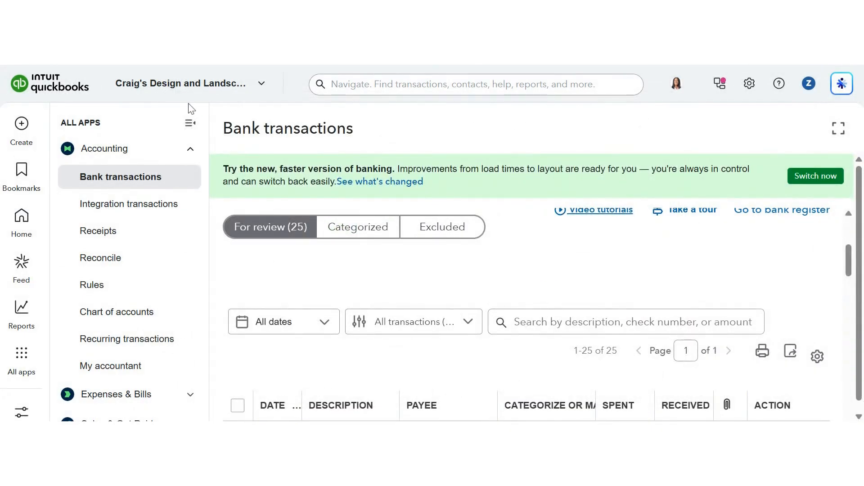
Collapse the apps navigation panel to widen the bank transactions list.
left_click(189, 128)
scroll(404, 251, "down", 2)
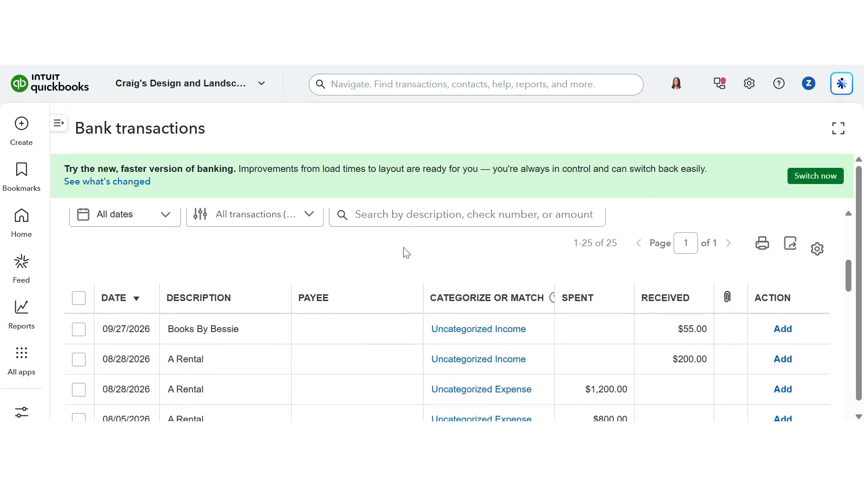
scroll(492, 244, "down", 2)
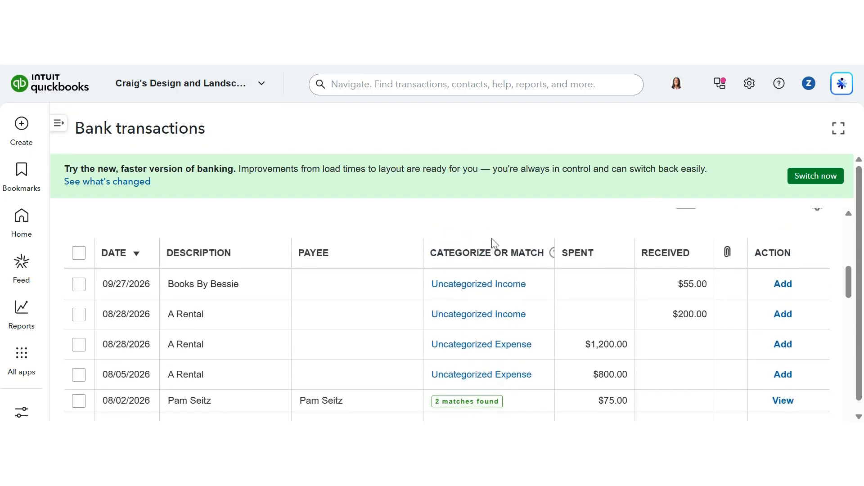
scroll(493, 243, "up", 2)
scroll(507, 301, "up", 3)
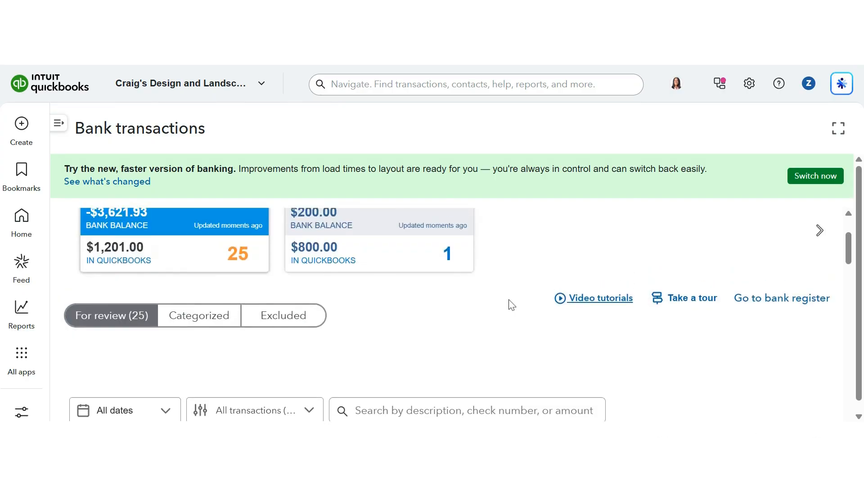
scroll(512, 305, "up", 2)
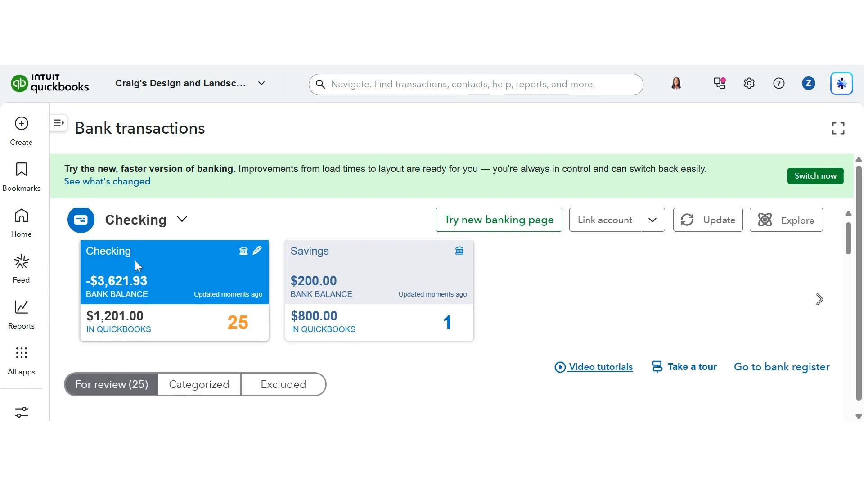
Browse the Checking, Savings and Mastercard account cards to compare their transactions for review, ending on Checking.
left_click(364, 273)
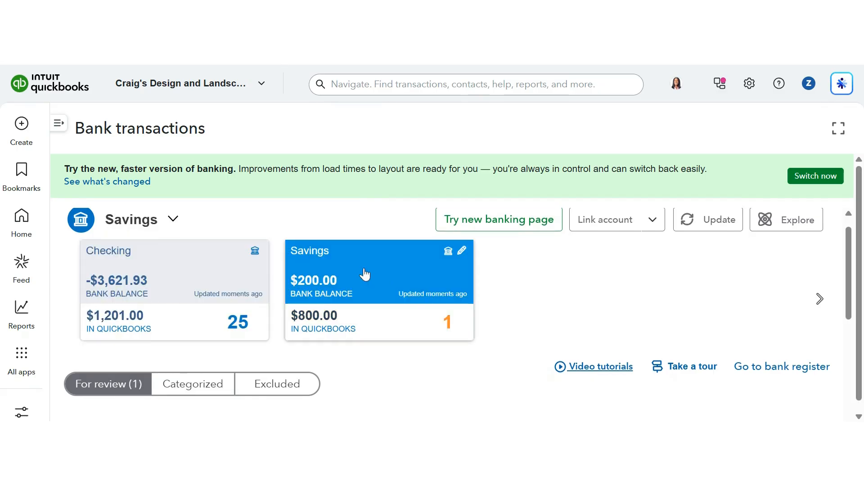
left_click(820, 301)
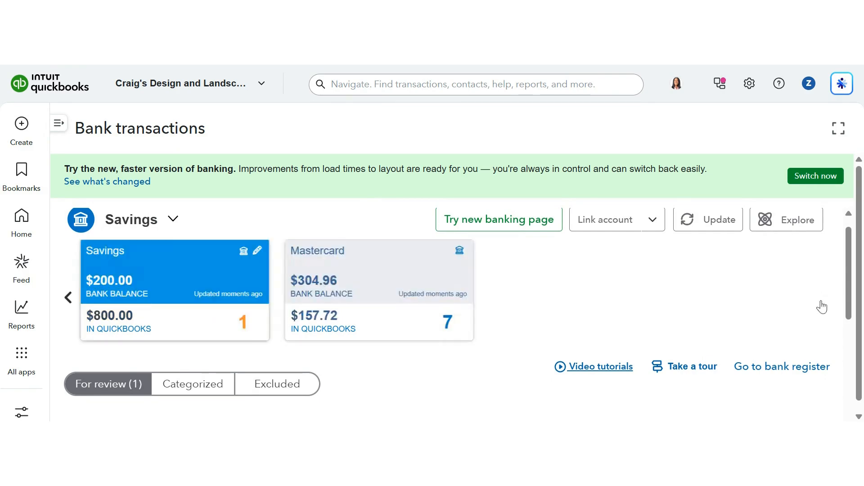
left_click(406, 288)
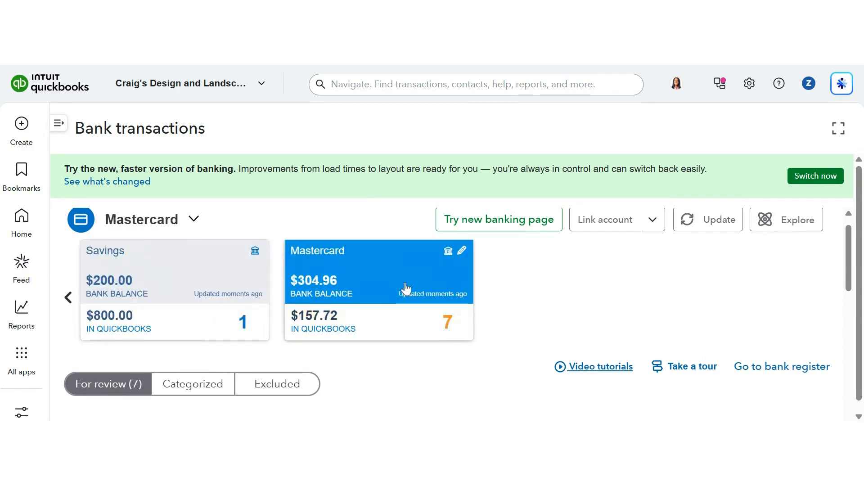
left_click(145, 298)
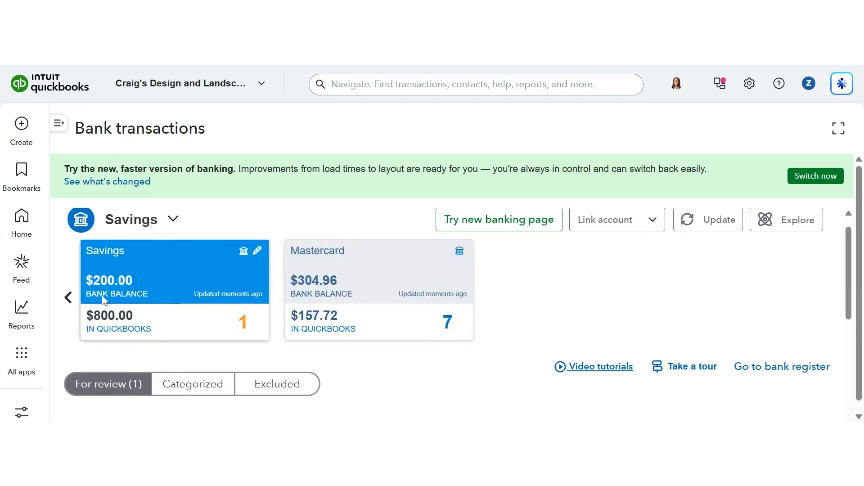
left_click(70, 299)
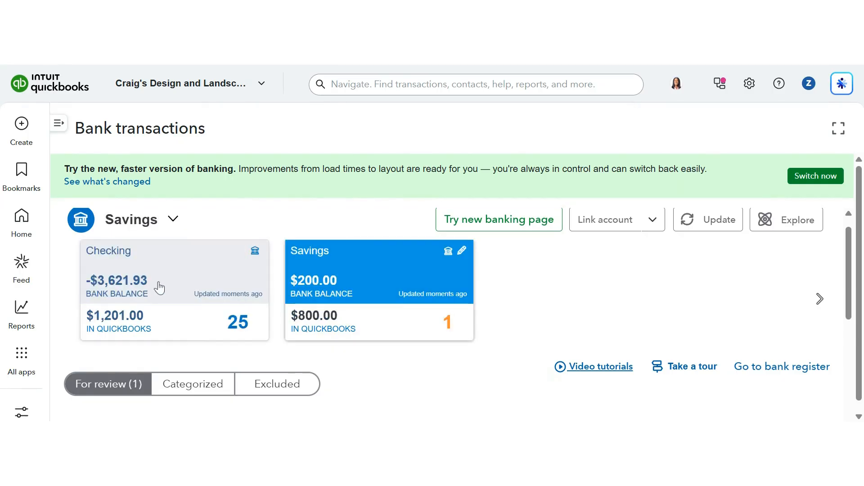
left_click(202, 283)
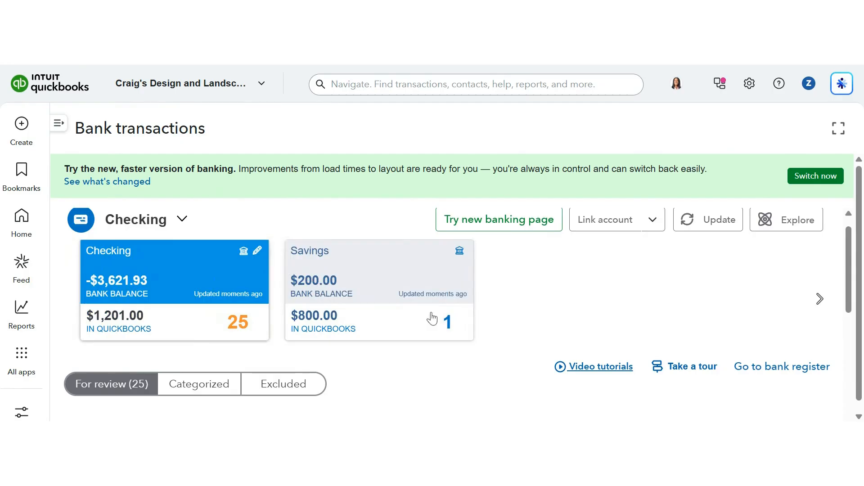
scroll(432, 319, "down", 2)
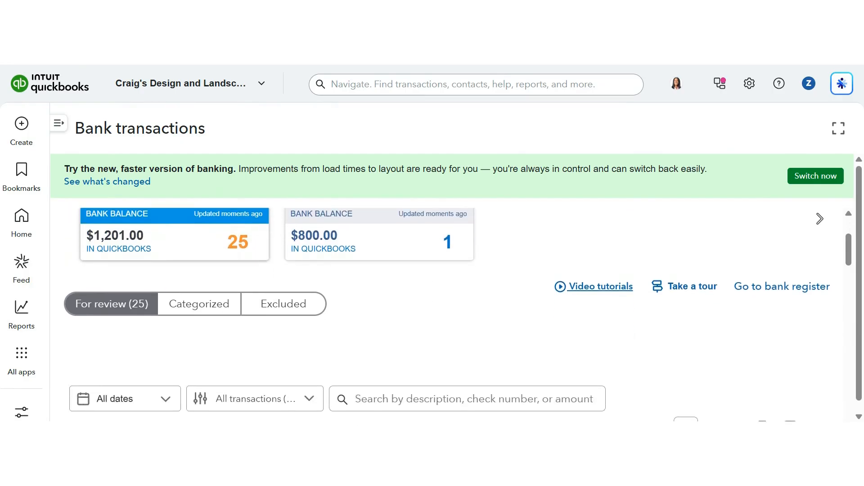
scroll(194, 285, "up", 2)
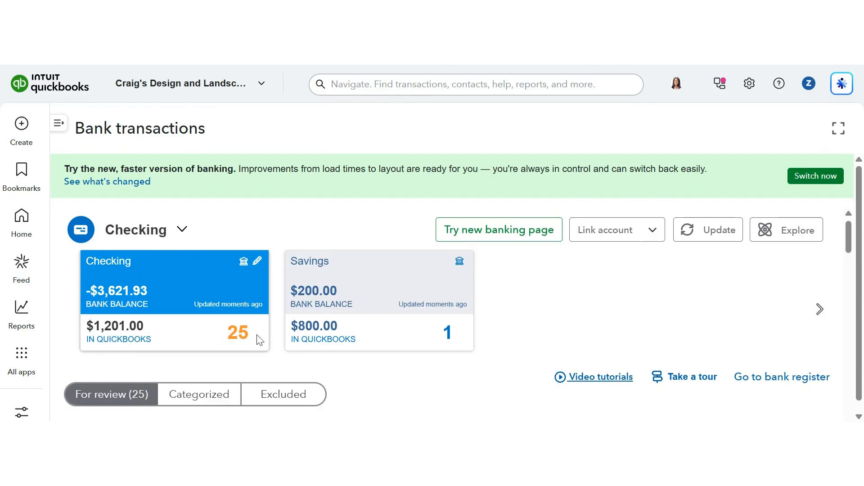
left_click(400, 301)
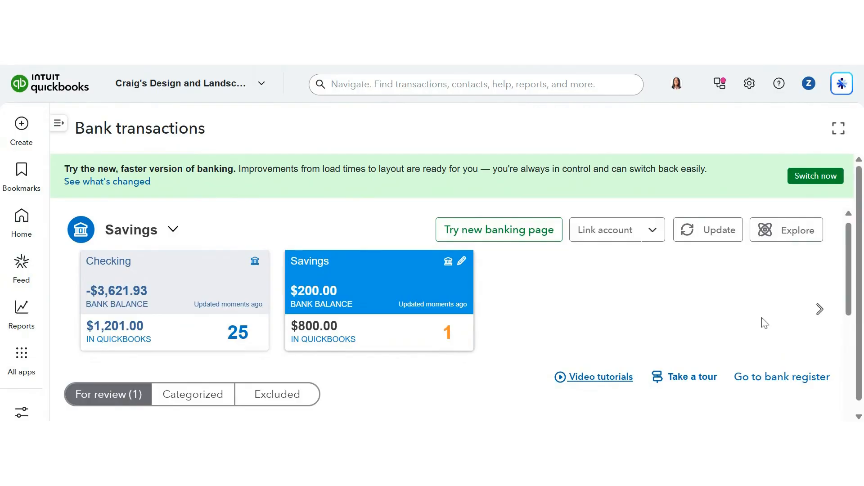
left_click(819, 311)
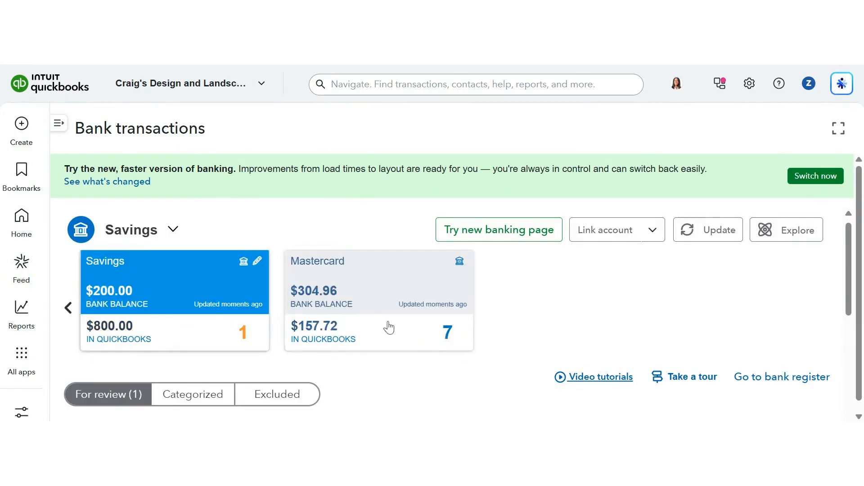
left_click(395, 298)
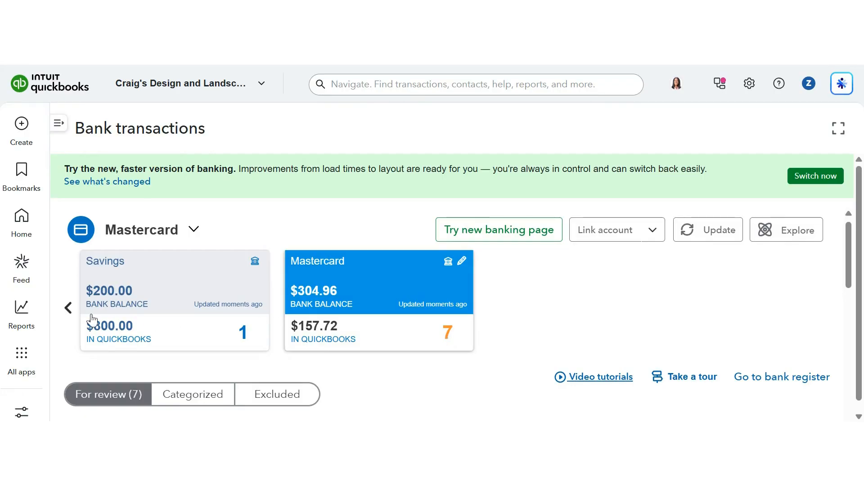
left_click(69, 309)
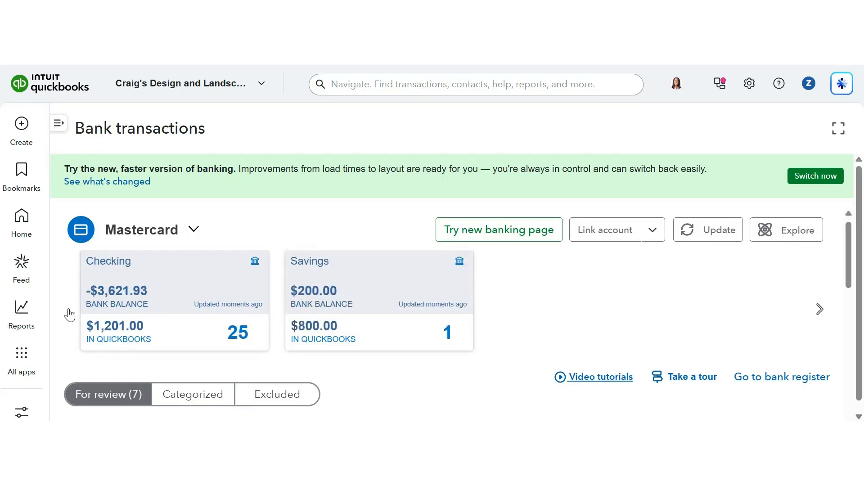
left_click(176, 301)
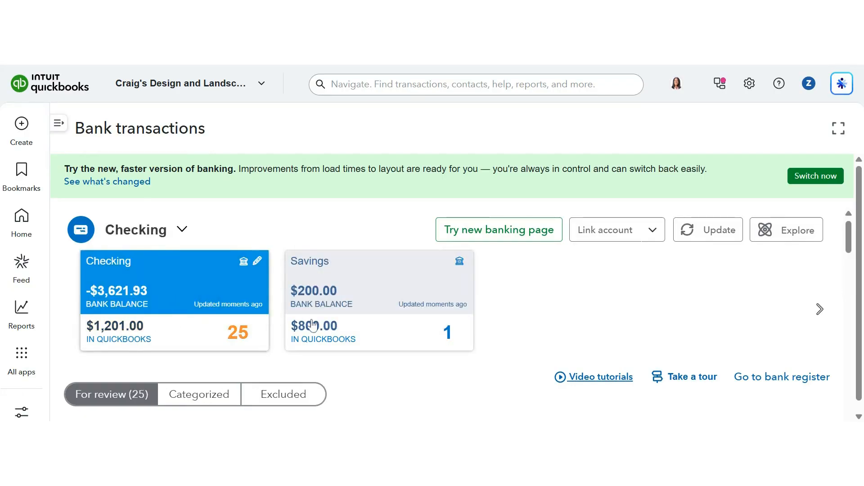
Expand the 09/27/2026 Books By Bessie $55.00 deposit to review its categorize fields, then close it.
scroll(313, 325, "down", 4)
scroll(313, 325, "down", 1)
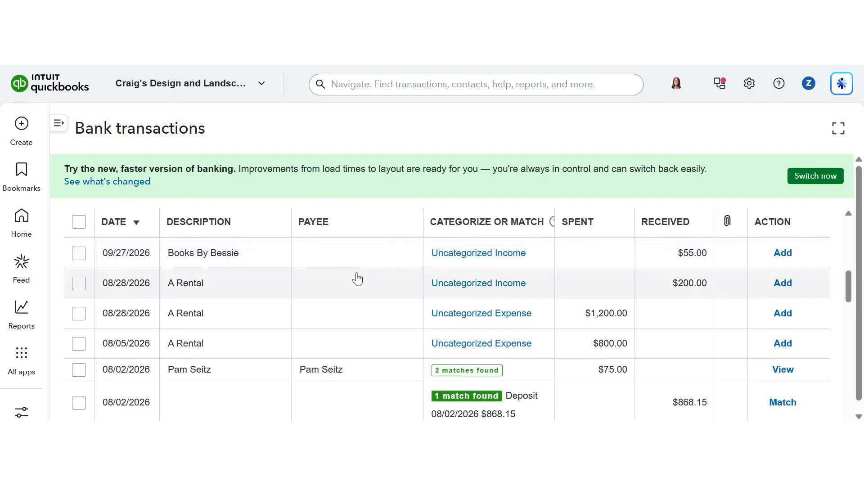
scroll(360, 279, "down", 1)
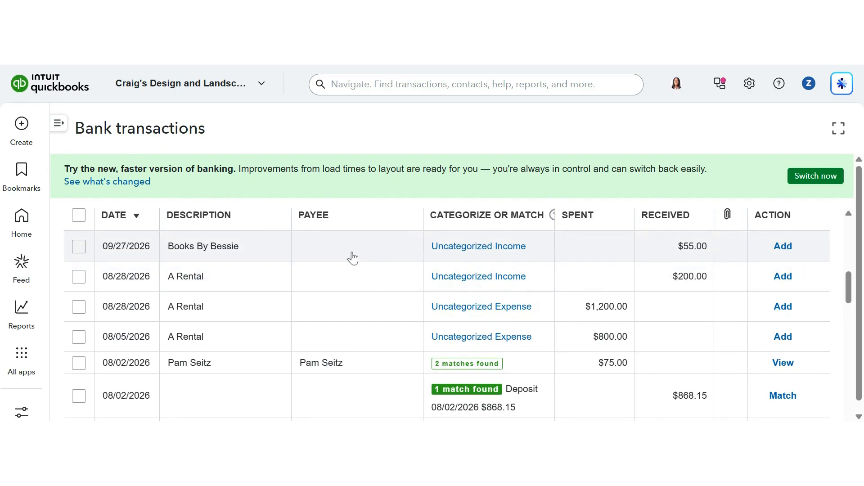
left_click(353, 258)
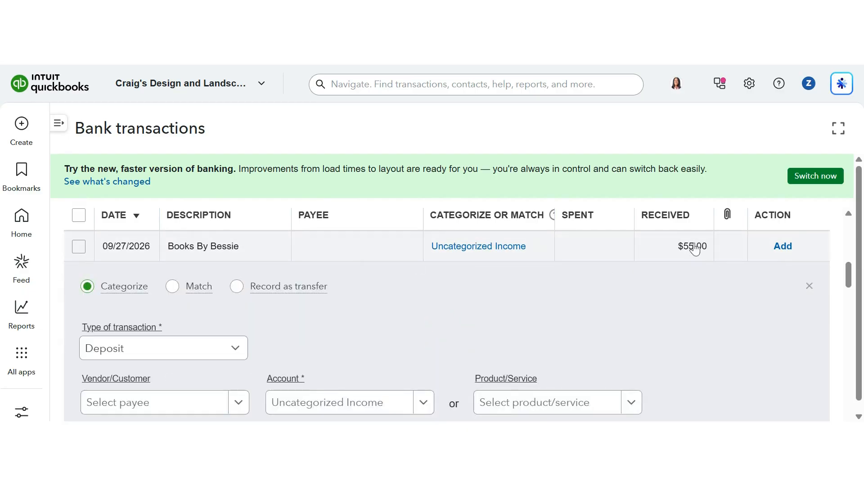
scroll(675, 303, "down", 2)
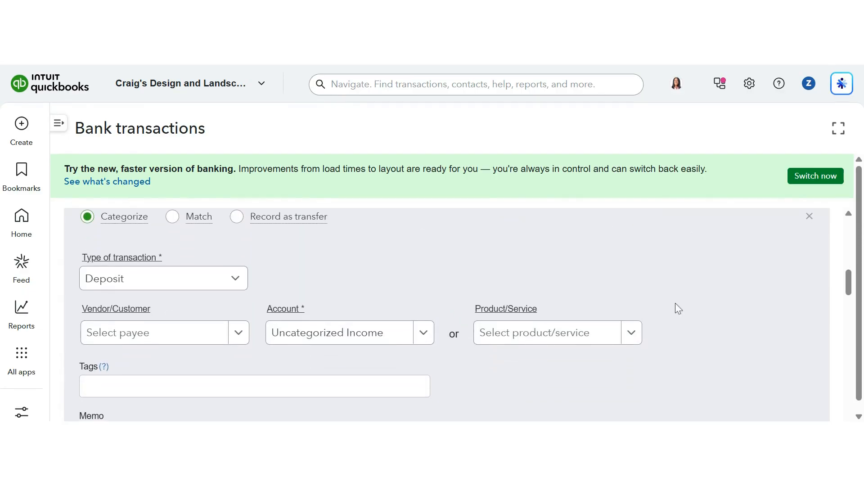
scroll(675, 304, "up", 1)
scroll(675, 303, "down", 2)
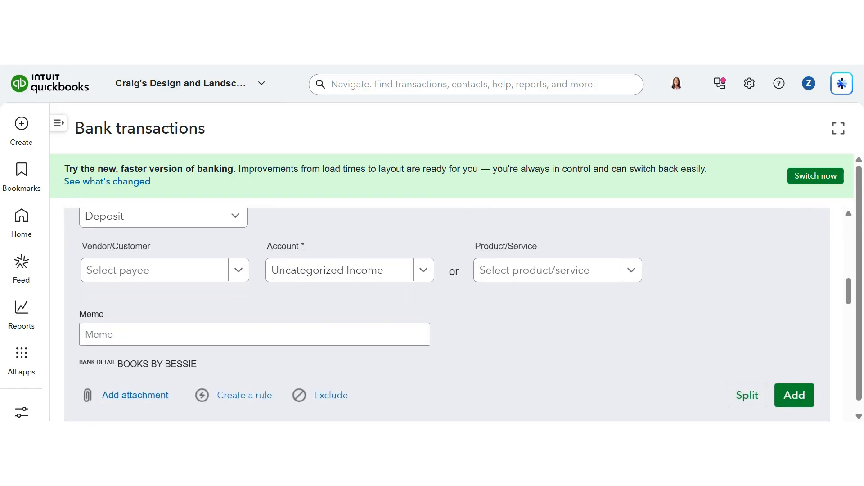
scroll(447, 314, "up", 3)
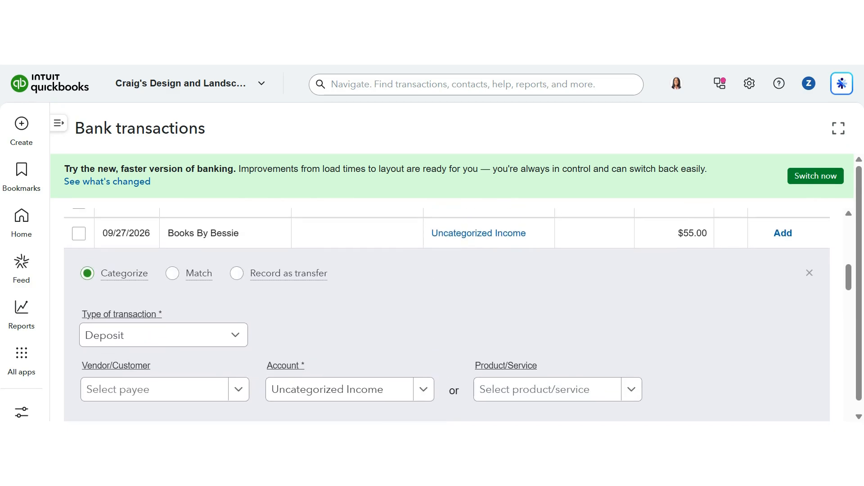
left_click(810, 272)
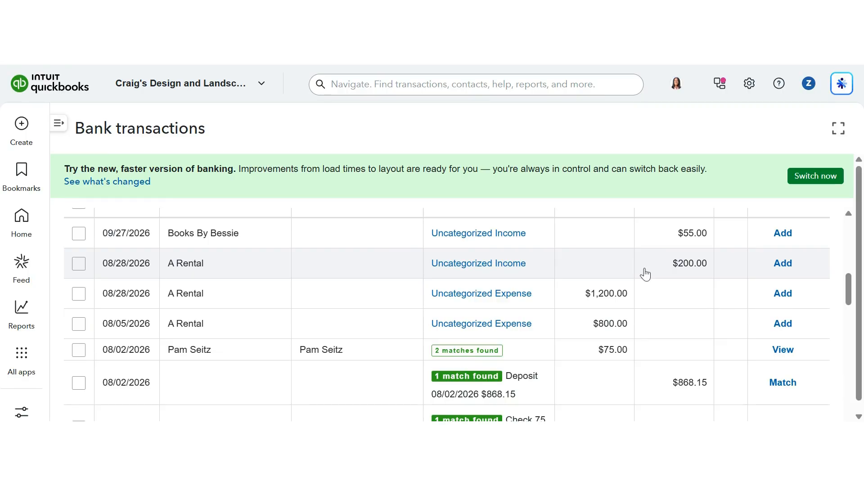
Expand the 08/28/2026 A Rental $200.00 deposit to review its categorize fields and bank detail.
scroll(645, 274, "down", 1)
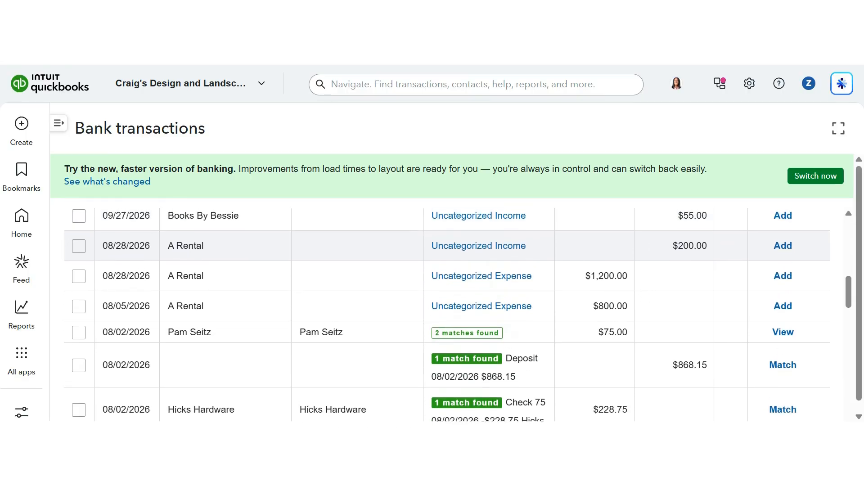
scroll(518, 256, "up", 1)
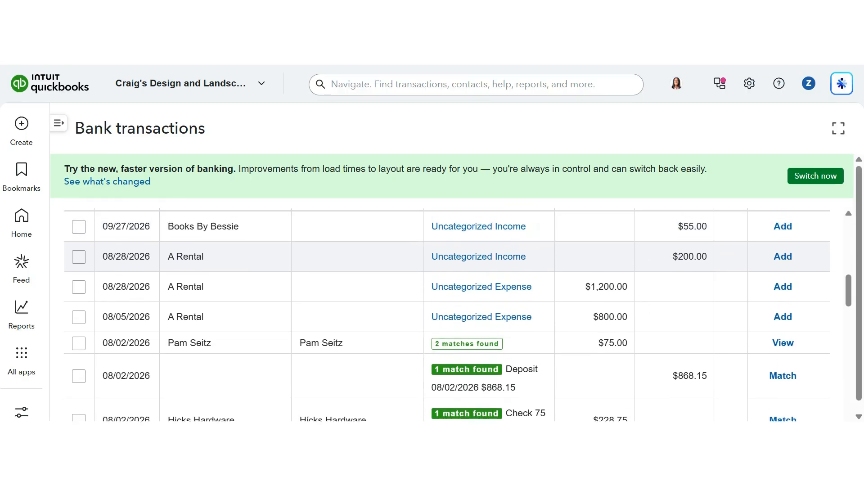
left_click(377, 271)
scroll(430, 302, "down", 3)
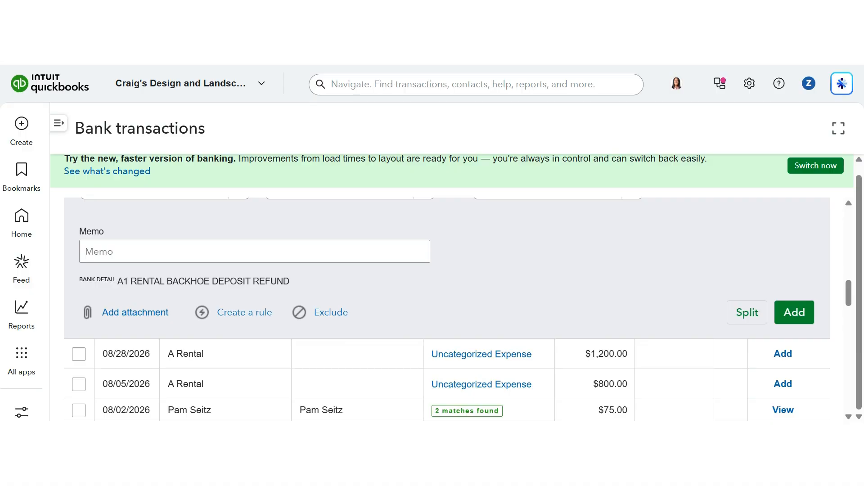
scroll(447, 309, "up", 5)
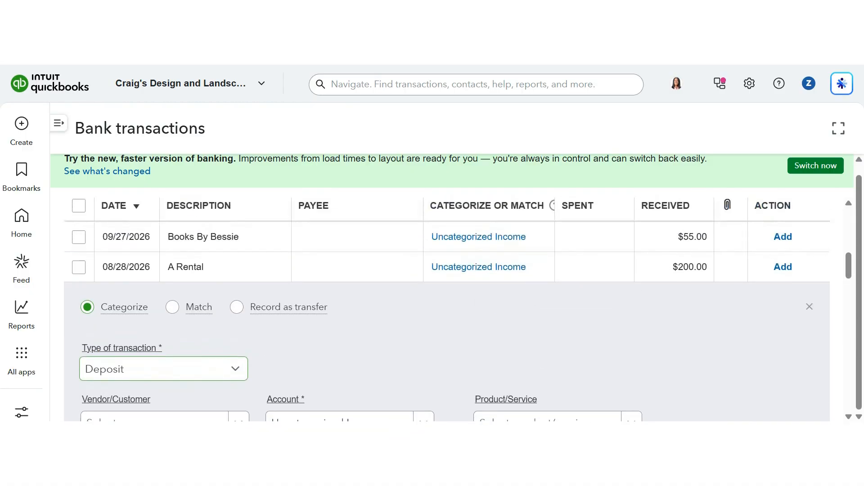
Scroll through the remaining Checking transactions to review them, returning to the expanded A Rental $200.00 deposit.
scroll(447, 310, "down", 10)
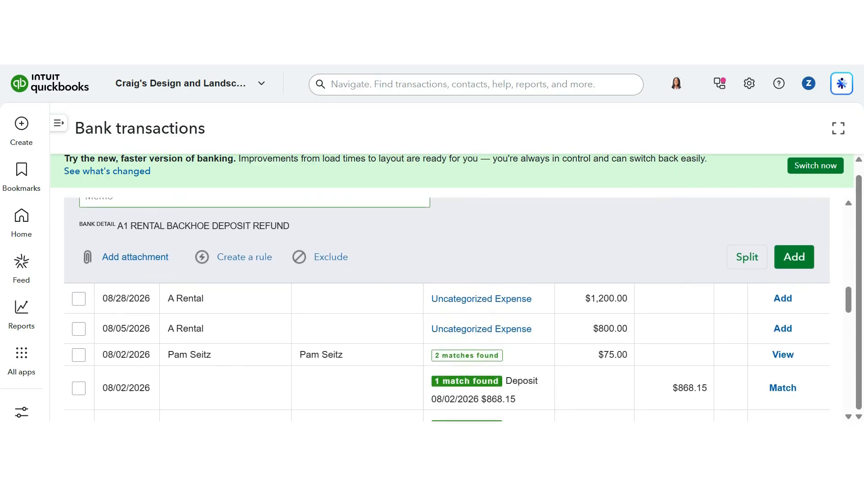
scroll(447, 309, "down", 8)
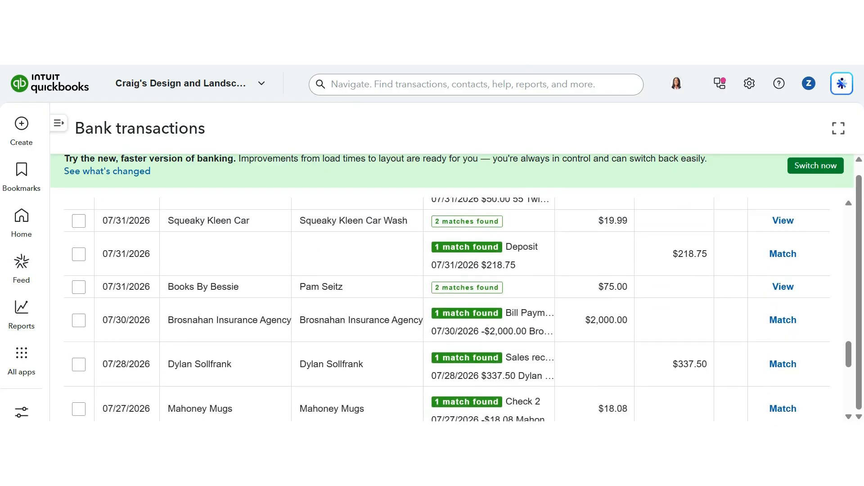
scroll(447, 309, "down", 10)
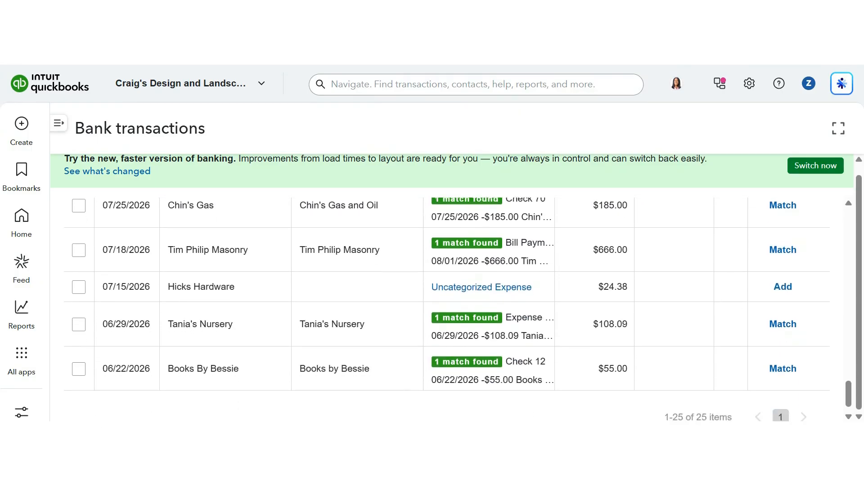
scroll(447, 310, "up", 10)
scroll(446, 310, "down", 4)
scroll(447, 310, "down", 4)
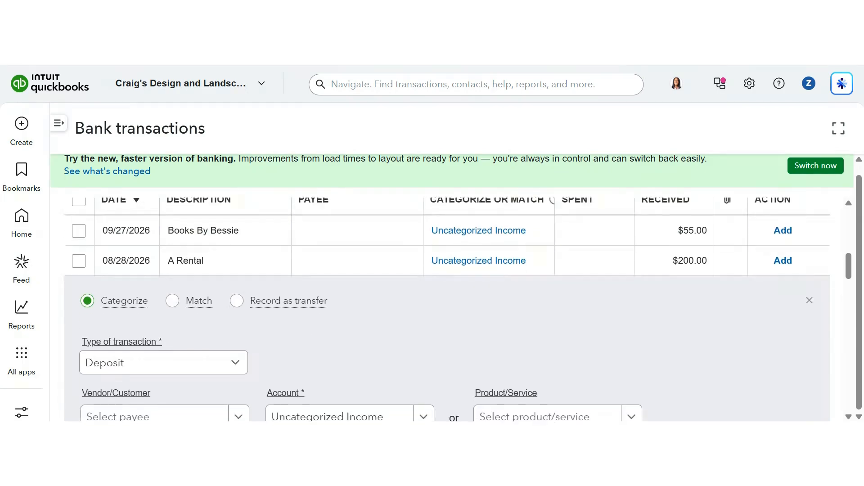
scroll(181, 324, "down", 4)
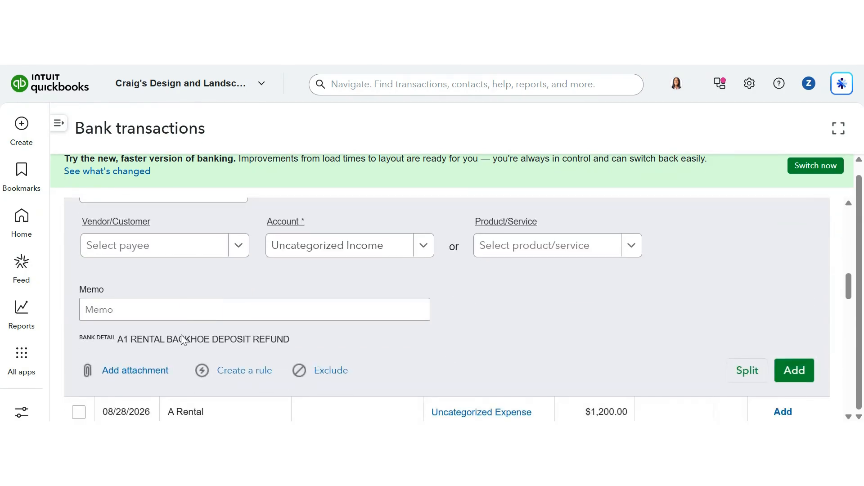
Search QuickBooks for the copied bank detail text RENTAL BACKHOE DEPO, then close the Intuit Intelligence panel.
left_click_drag(130, 340, 237, 339)
key("ctrl+c")
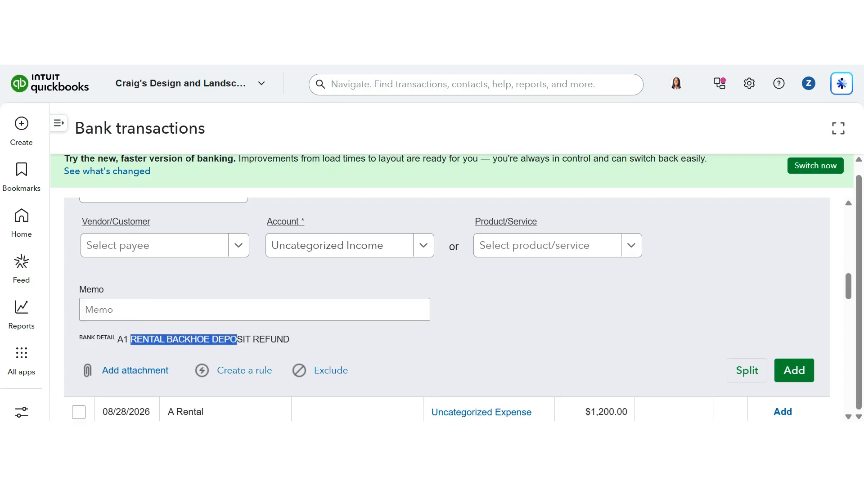
left_click(284, 224)
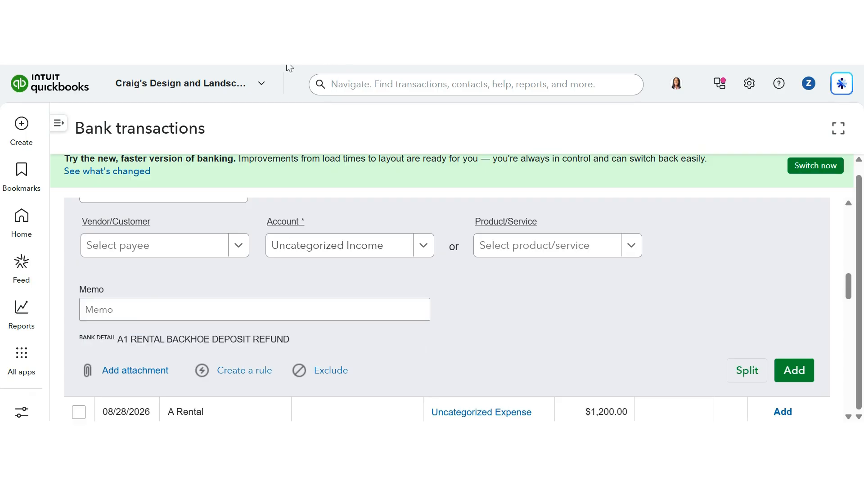
key("ctrl+v")
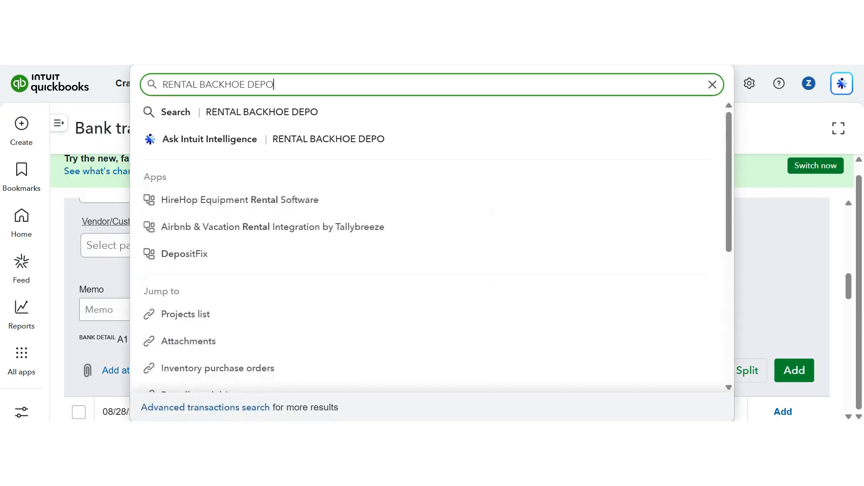
scroll(510, 278, "down", 5)
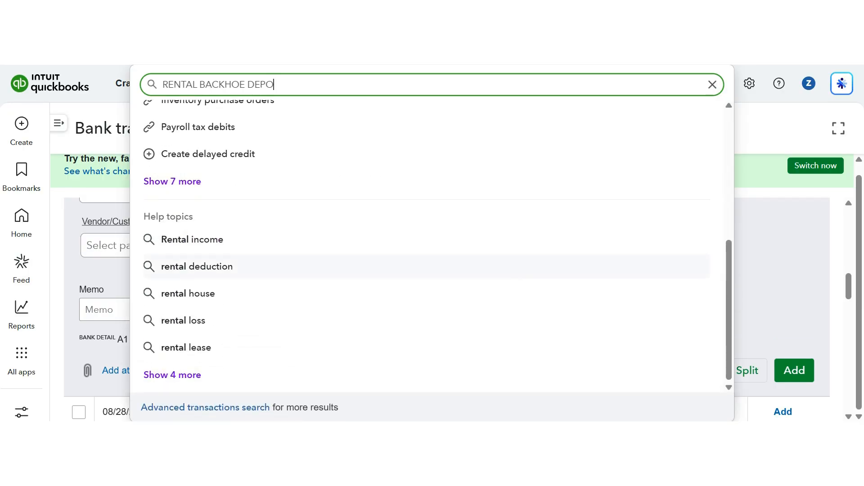
left_click(190, 379)
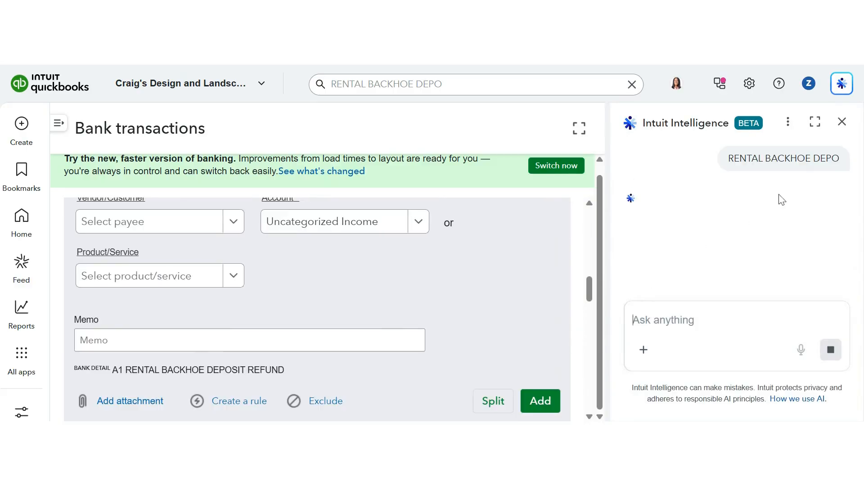
left_click(843, 122)
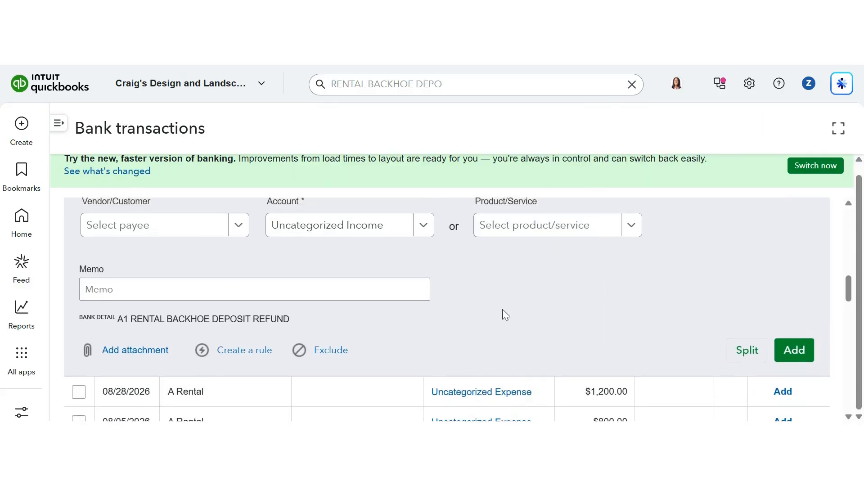
Copy A1 RENTAL BACKHOE from the bank detail and add it as a new payee for the deposit.
scroll(447, 309, "up", 2)
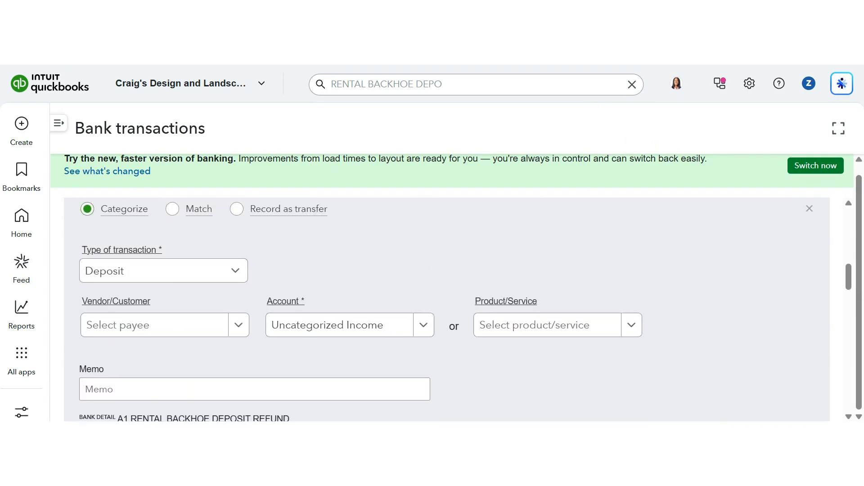
scroll(447, 310, "down", 2)
scroll(310, 356, "up", 1)
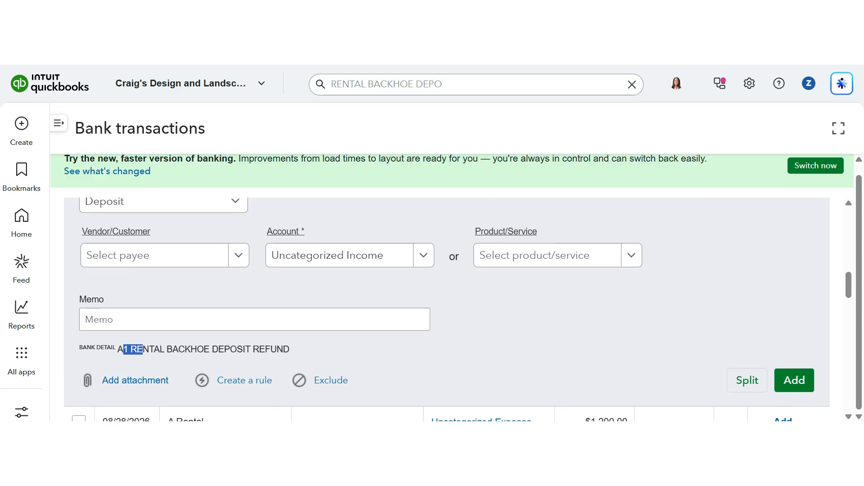
left_click(148, 350)
left_click_drag(118, 350, 197, 350)
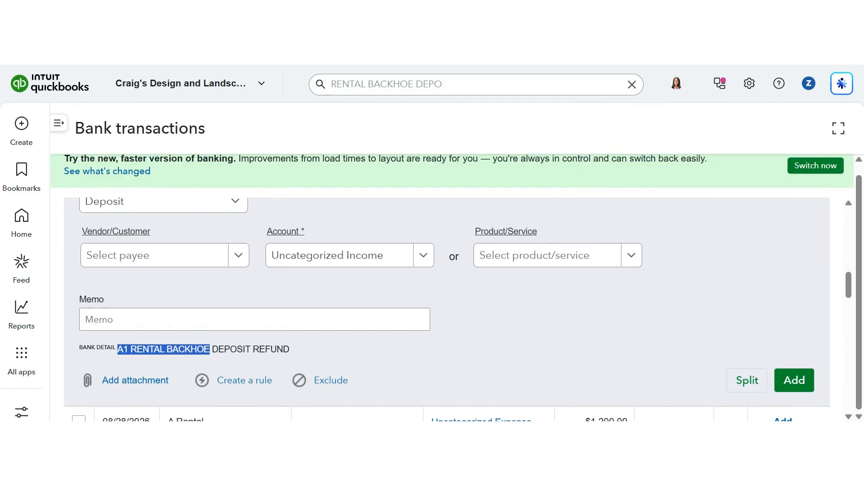
left_click(213, 347)
left_click(197, 260)
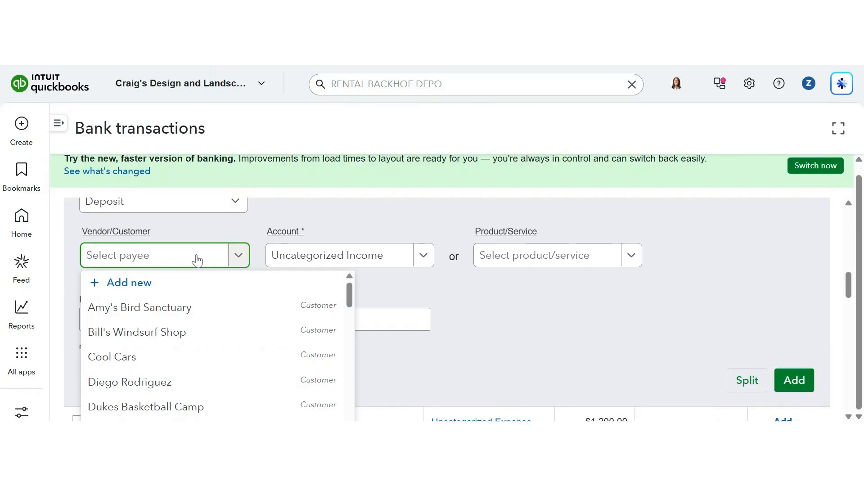
type("Renta")
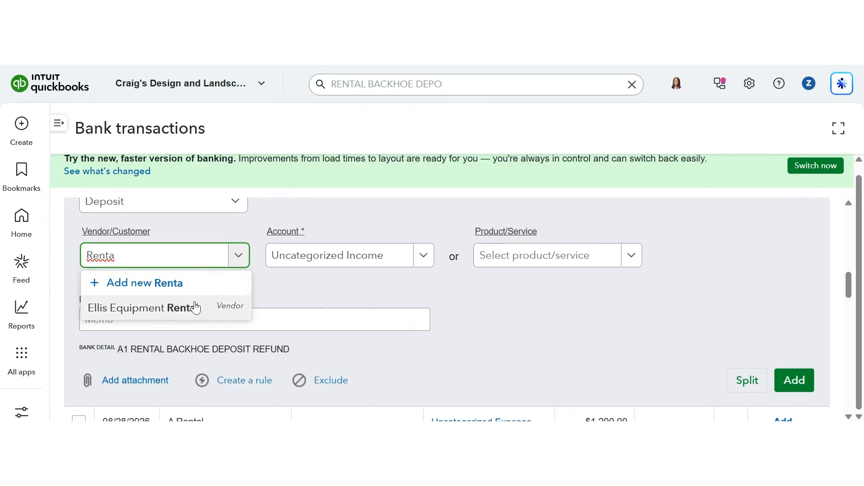
key("ctrl+a")
type("A1 RENTAL BACKHOE")
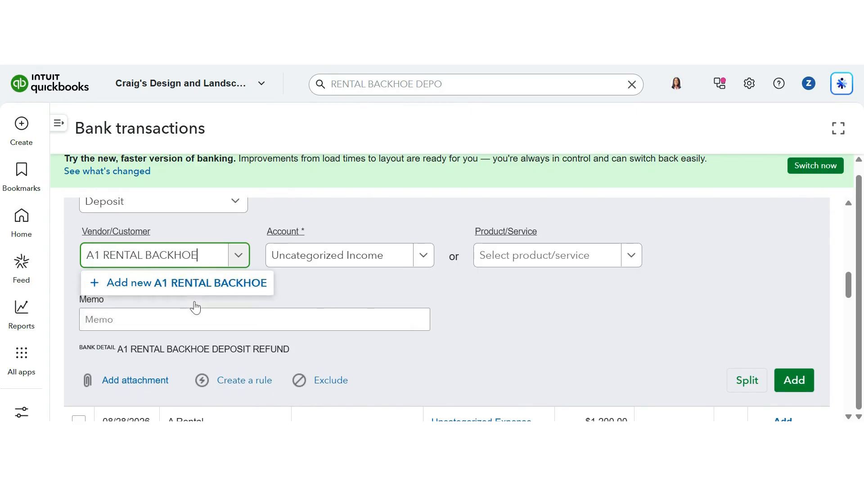
left_click(213, 287)
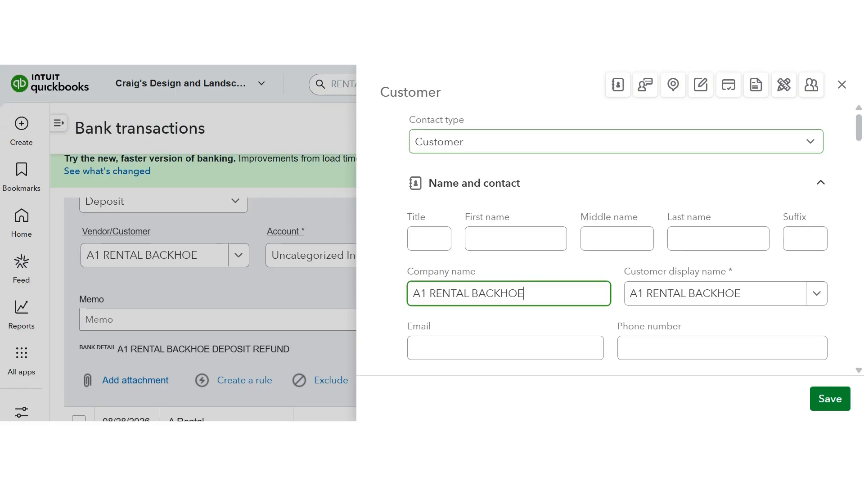
Set the new contact's type to Vendor and save A1 RENTAL BACKHOE.
left_click(482, 151)
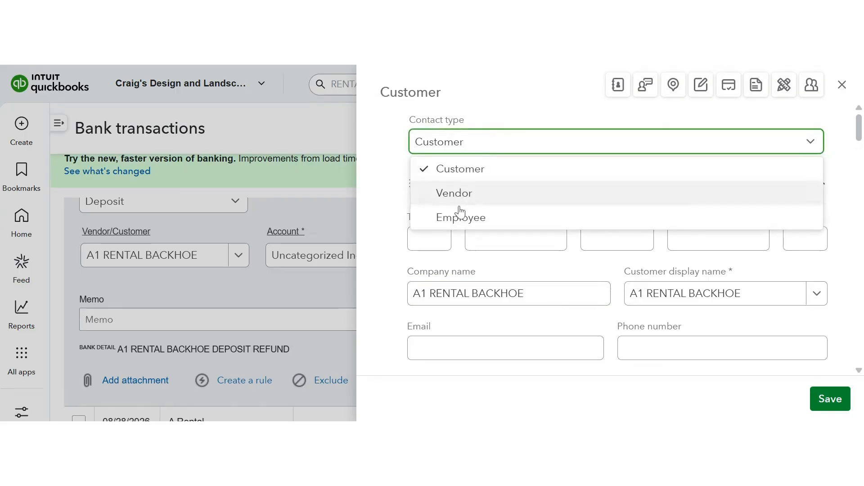
left_click(462, 194)
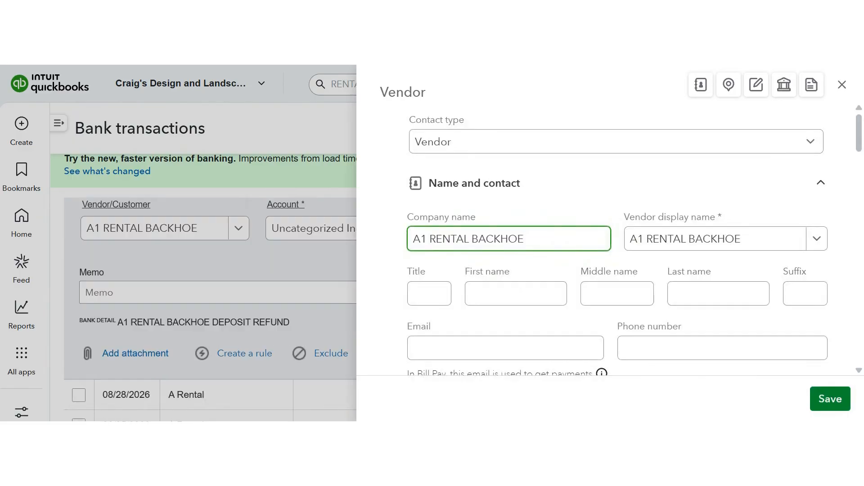
scroll(590, 290, "down", 4)
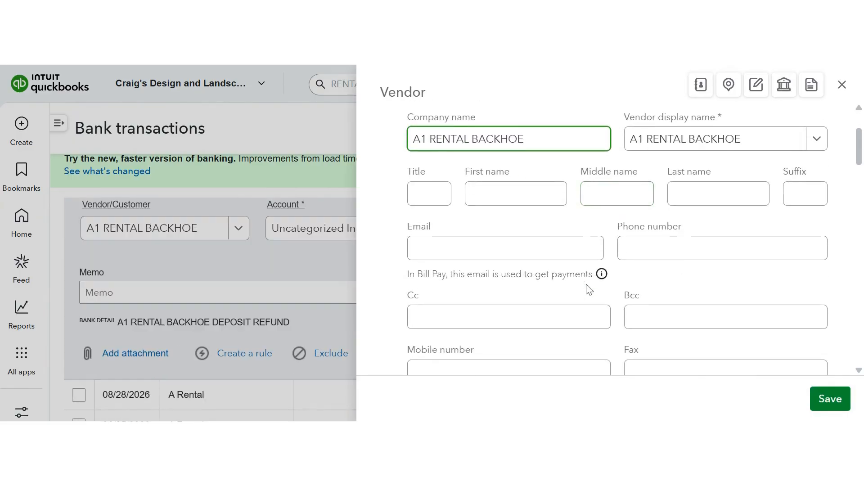
left_click(837, 405)
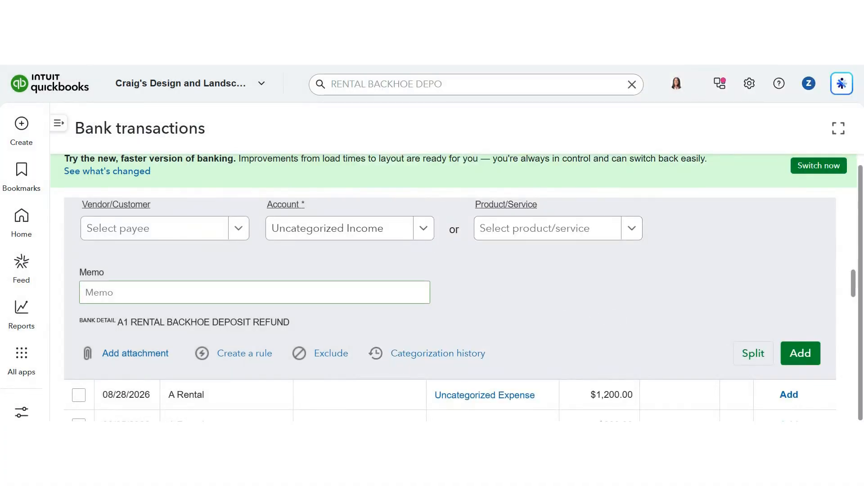
Categorize the A1 RENTAL BACKHOE deposit to the Rent or Lease account and add it.
left_click(380, 240)
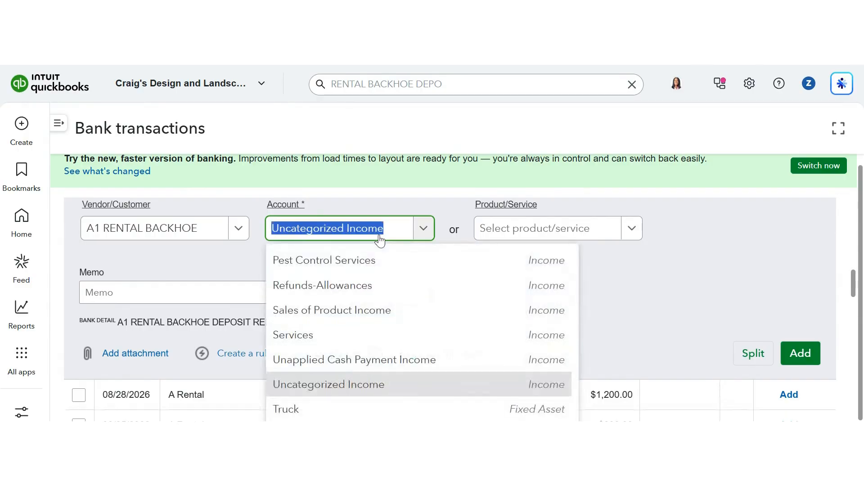
type("Ren")
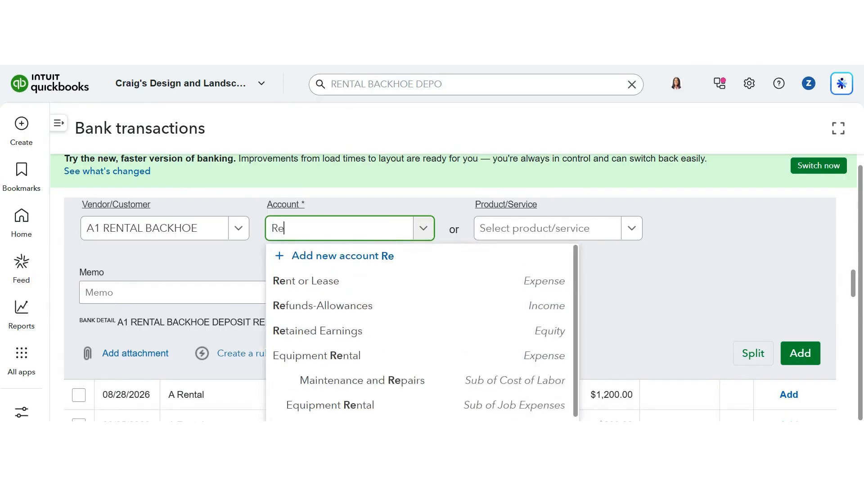
left_click(341, 286)
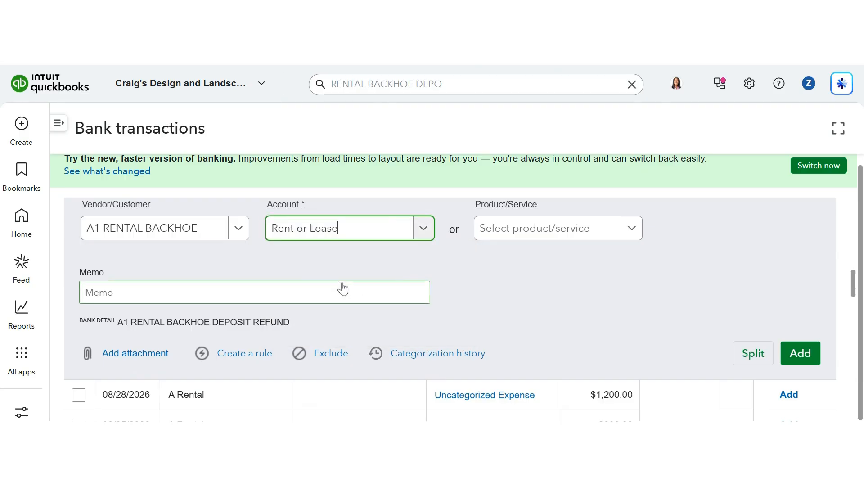
left_click(797, 355)
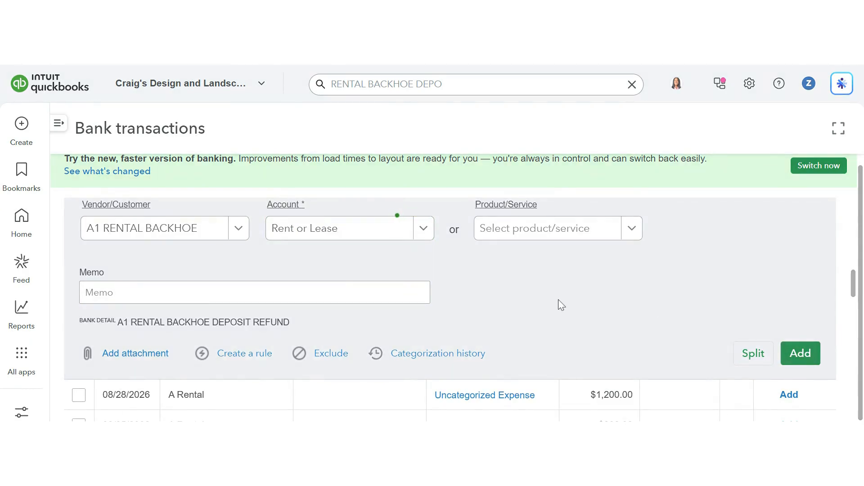
Clear the search box and open the recent A1 RENTAL BACKHOE $200.00 deposit from the recent transactions list.
scroll(560, 305, "up", 6)
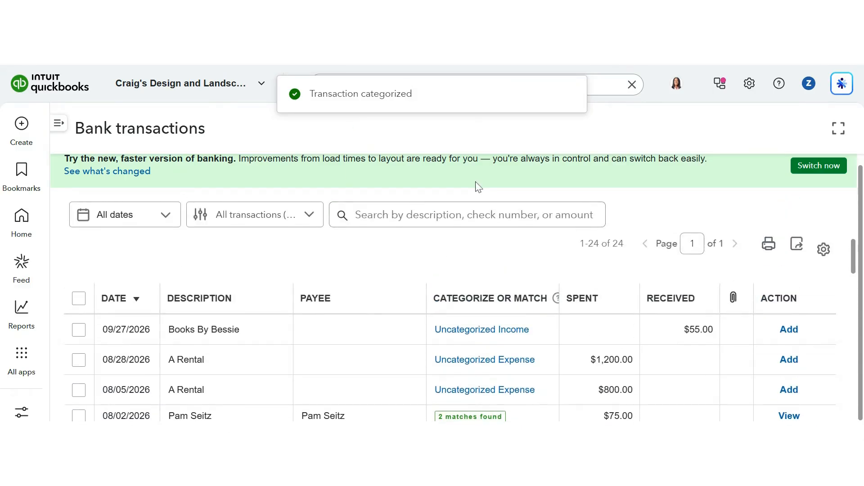
scroll(501, 176, "up", 1)
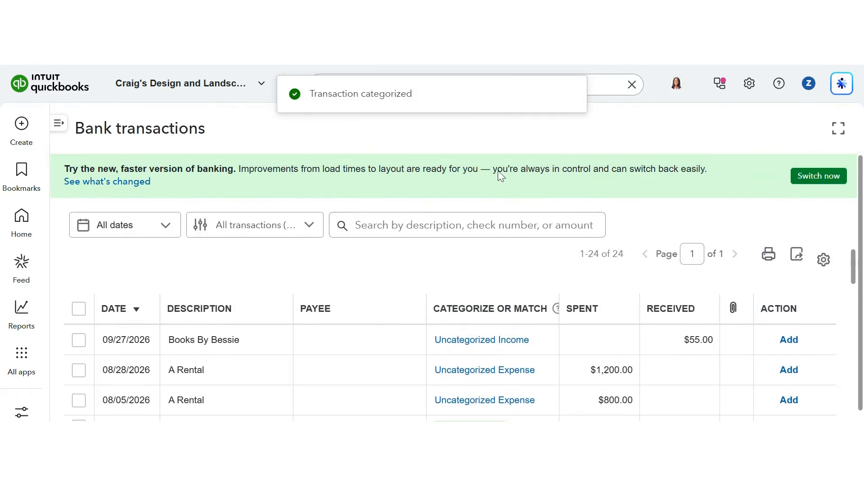
left_click(632, 86)
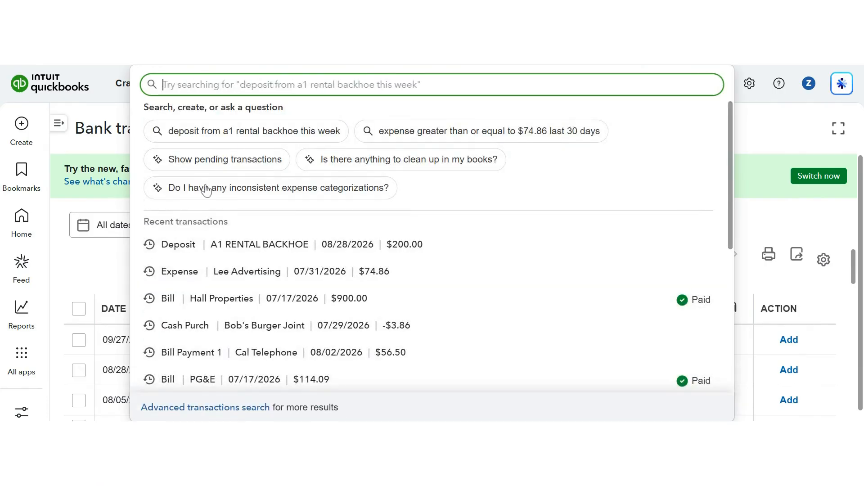
left_click(264, 248)
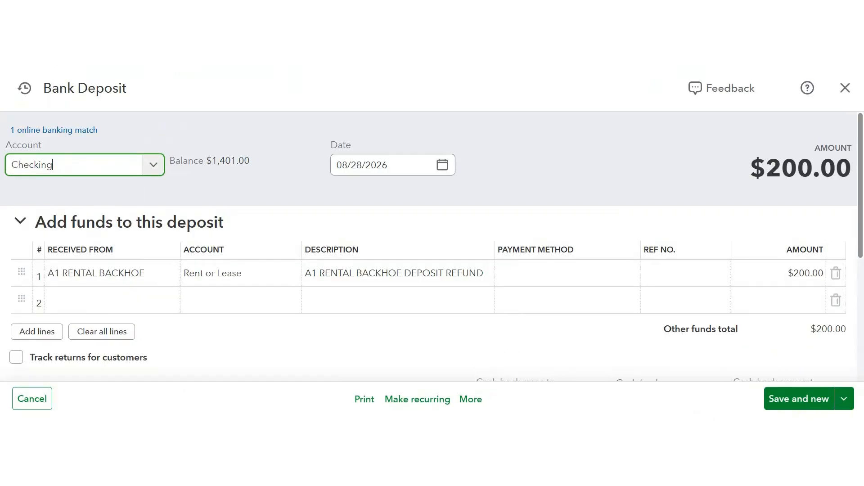
Inspect the deposit's A1 RENTAL BACKHOE funds line, opening its Account choices before closing the list.
scroll(440, 286, "down", 5)
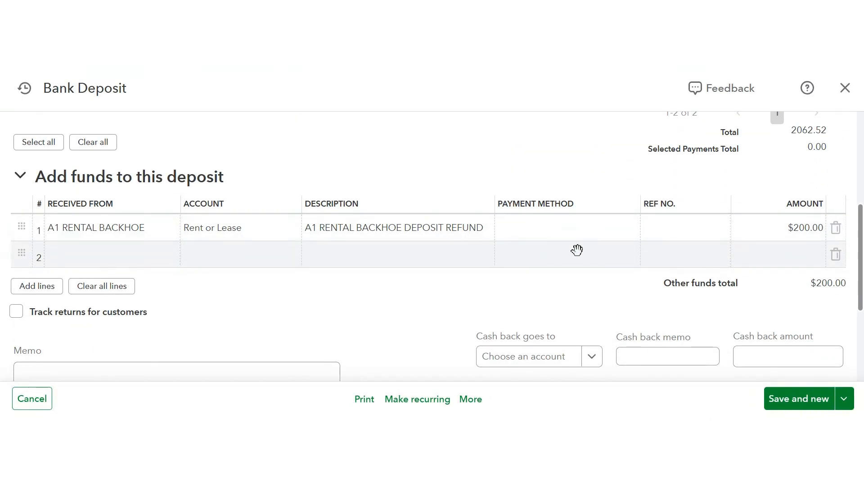
scroll(577, 250, "down", 1)
scroll(578, 250, "up", 5)
scroll(577, 250, "down", 2)
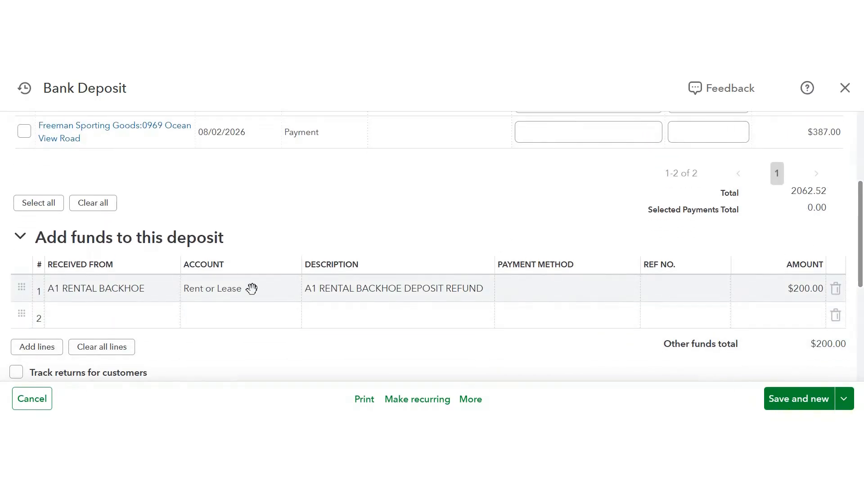
left_click(250, 292)
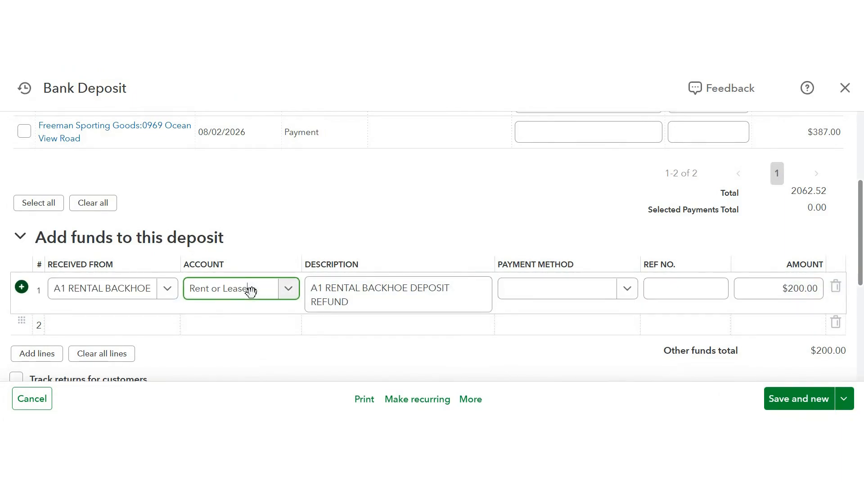
left_click(252, 298)
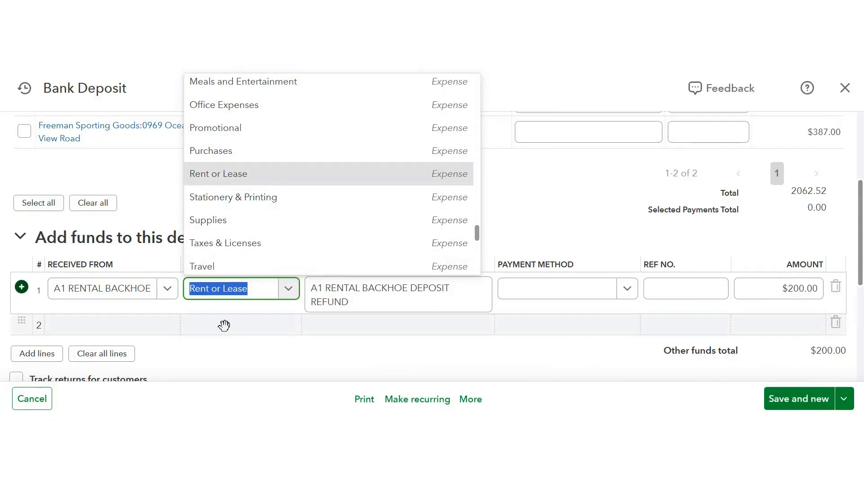
left_click(232, 356)
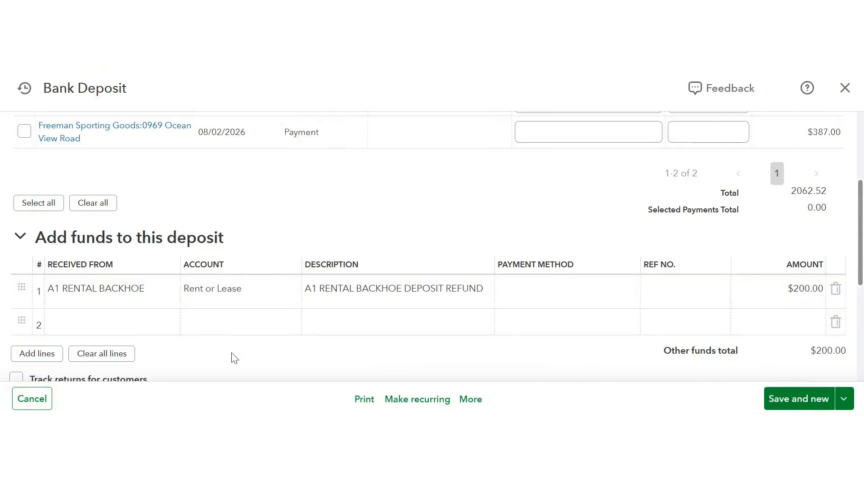
Change the deposit's received-from payee to Ellis Equipment Rental and save and close the deposit.
left_click(163, 288)
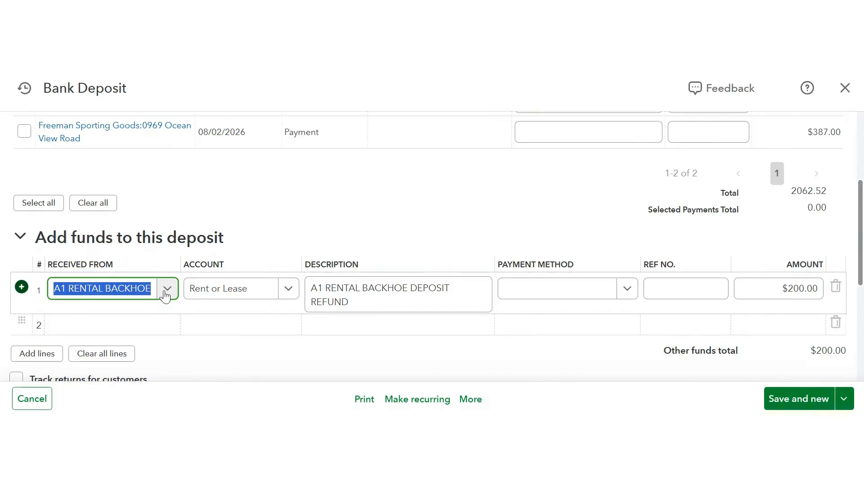
type("rent")
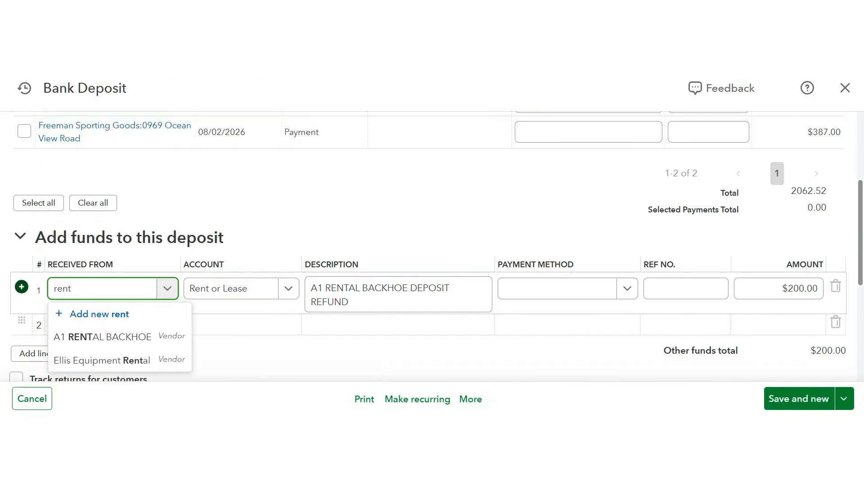
left_click(141, 363)
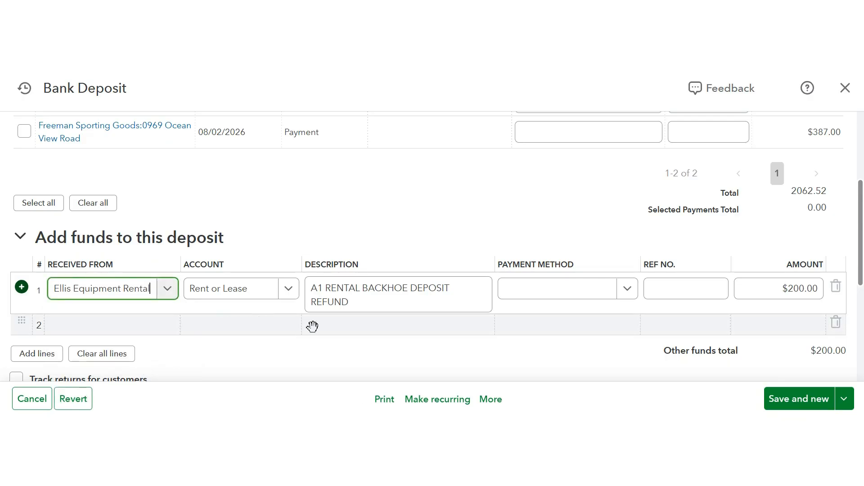
left_click(845, 405)
left_click(764, 374)
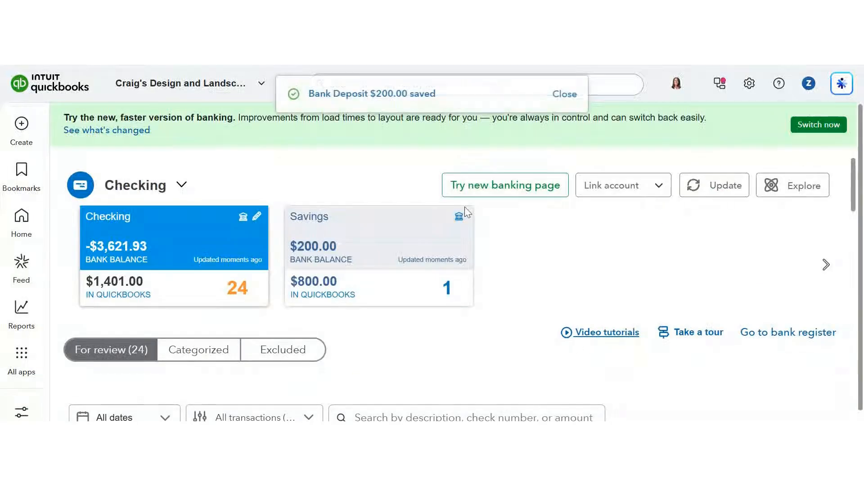
Open the 08/28/2026 $1,200.00 A Rental expense in the review list and set its payee to A1 RENTAL BACKHOE.
scroll(517, 296, "down", 4)
scroll(517, 296, "down", 5)
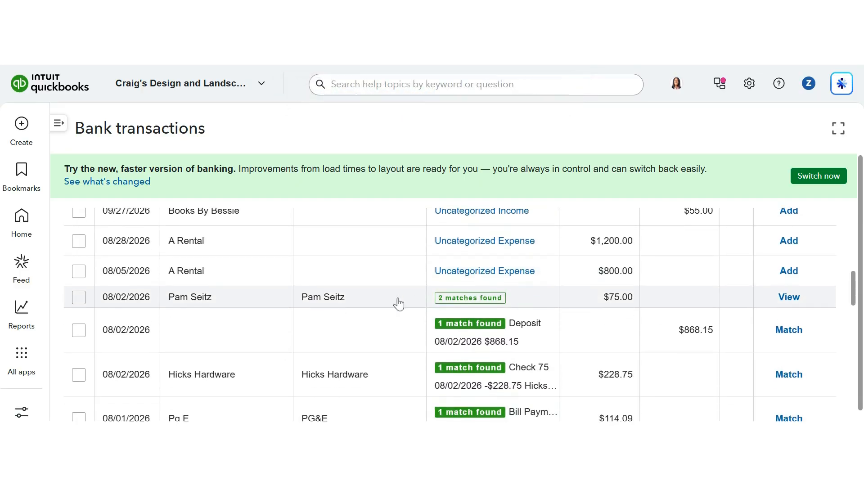
left_click(396, 246)
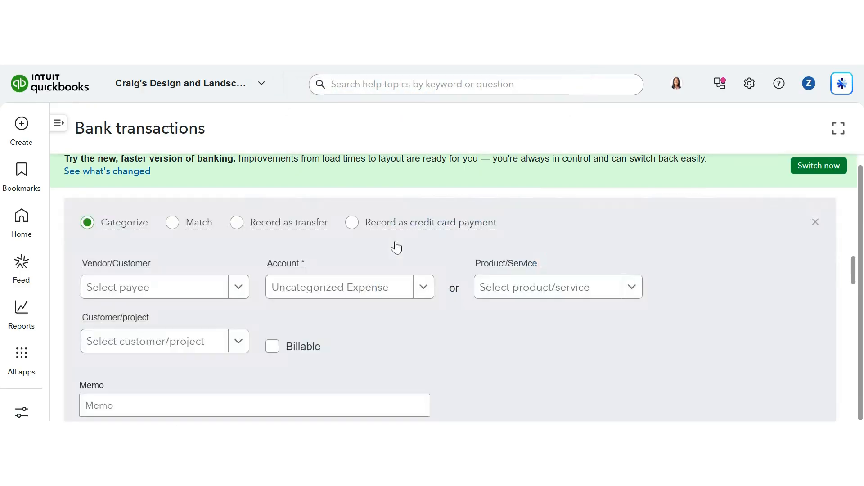
scroll(384, 331, "down", 3)
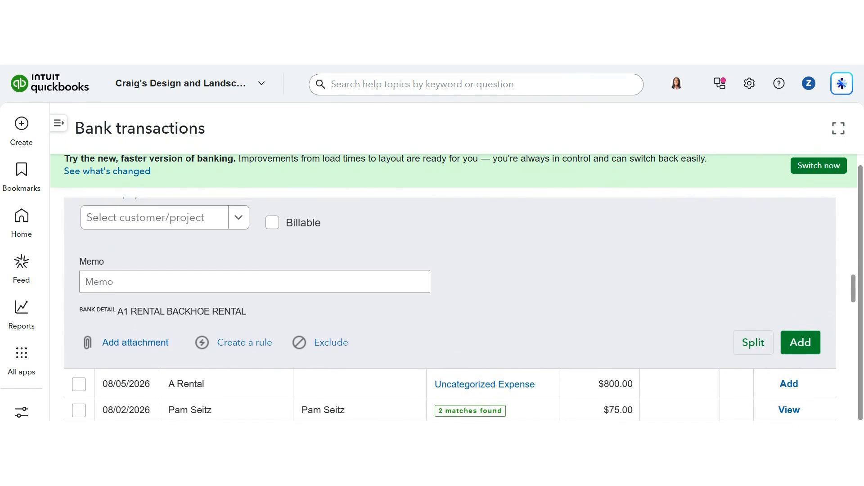
scroll(450, 310, "up", 4)
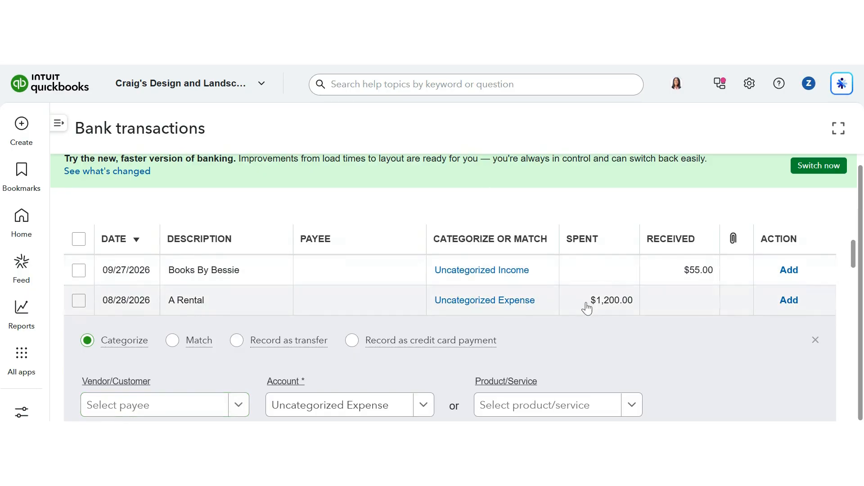
scroll(586, 318, "down", 3)
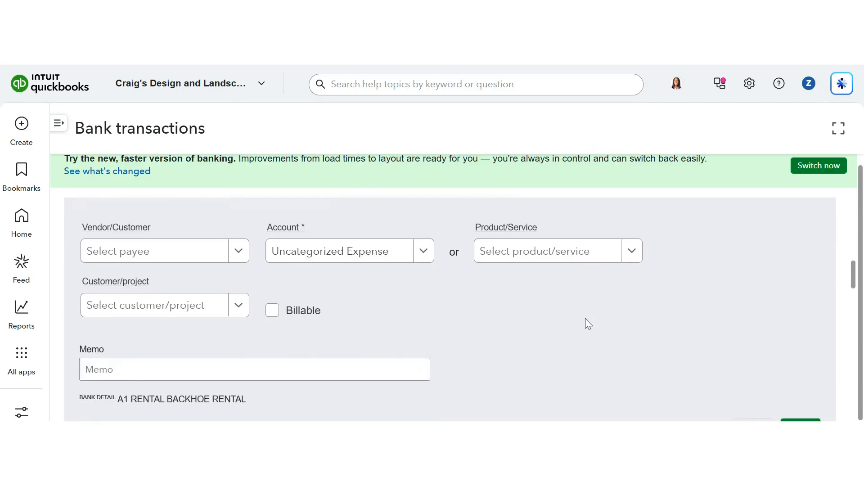
scroll(249, 325, "down", 1)
scroll(191, 231, "up", 1)
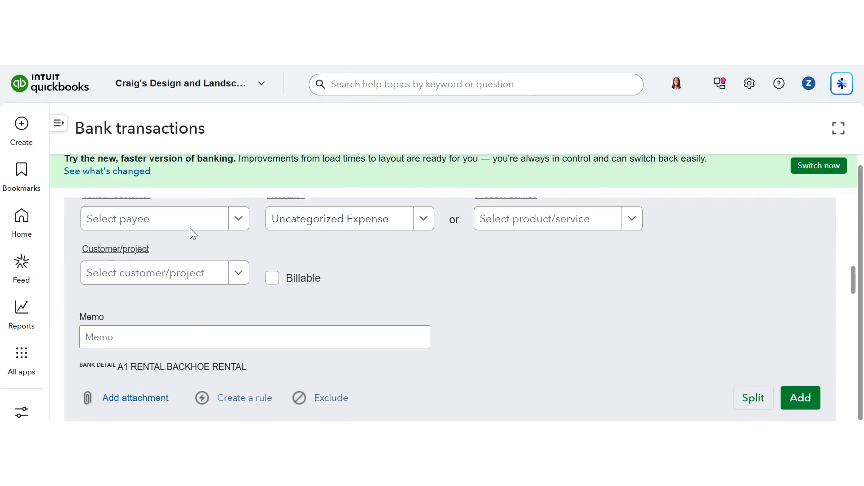
left_click(185, 242)
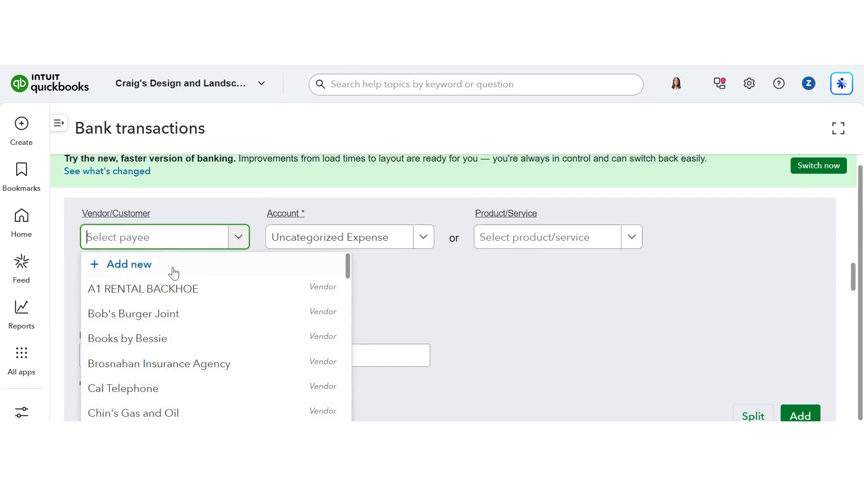
left_click(165, 292)
Set that expense's account to Rent or Lease and add the transaction.
left_click(309, 240)
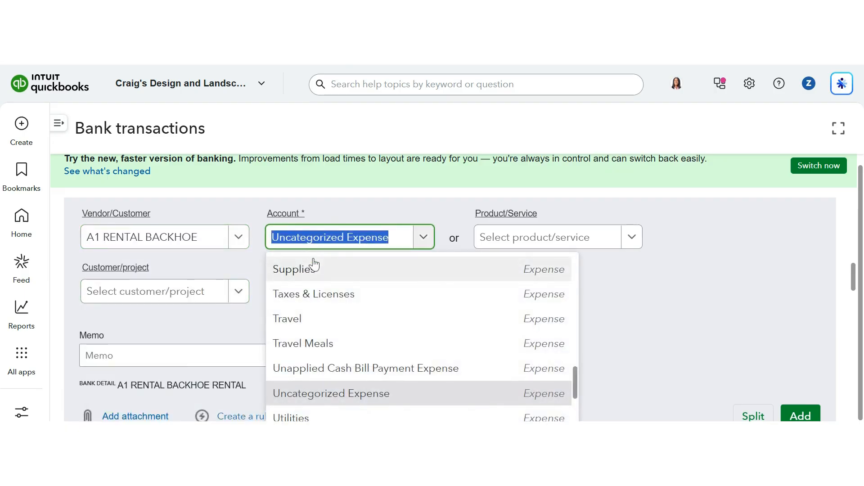
type("rent")
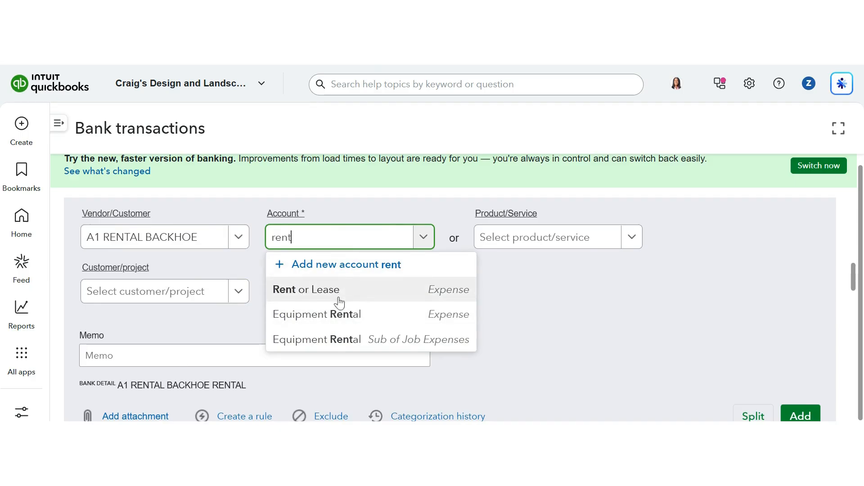
left_click(334, 298)
scroll(456, 305, "down", 1)
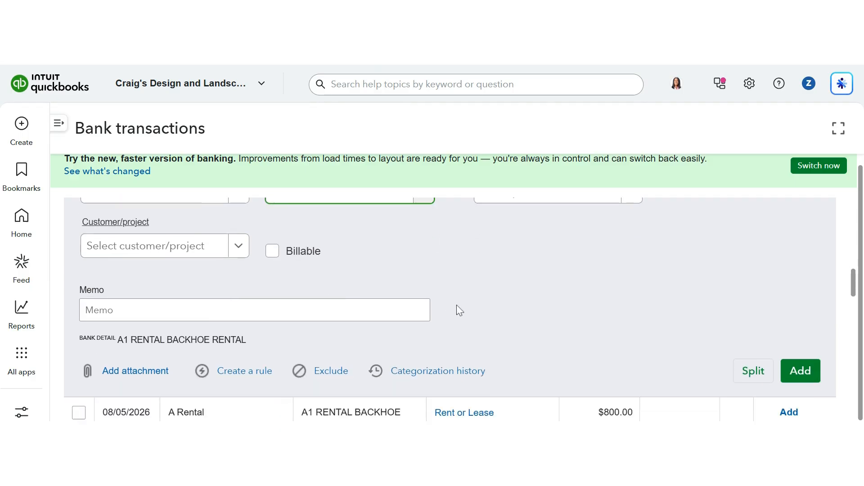
left_click(800, 379)
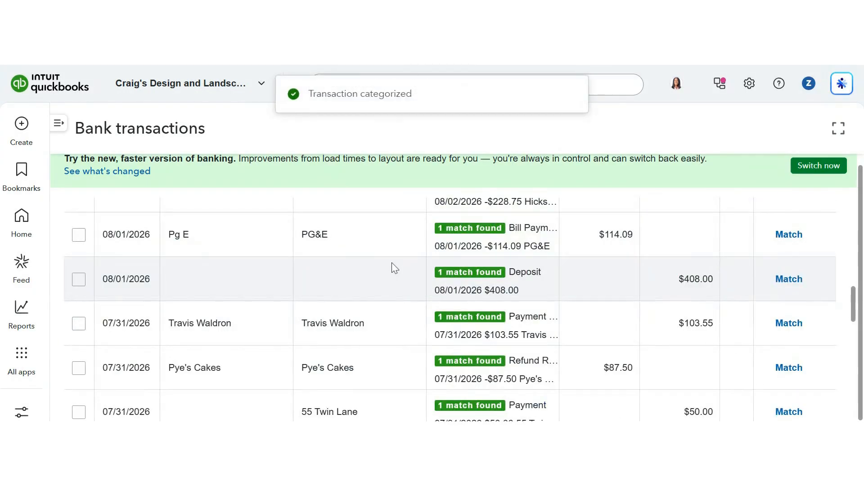
Reopen the recent $200.00 deposit, set its received-from payee back to A1 RENTAL BACKHOE, and save and close it.
left_click(614, 84)
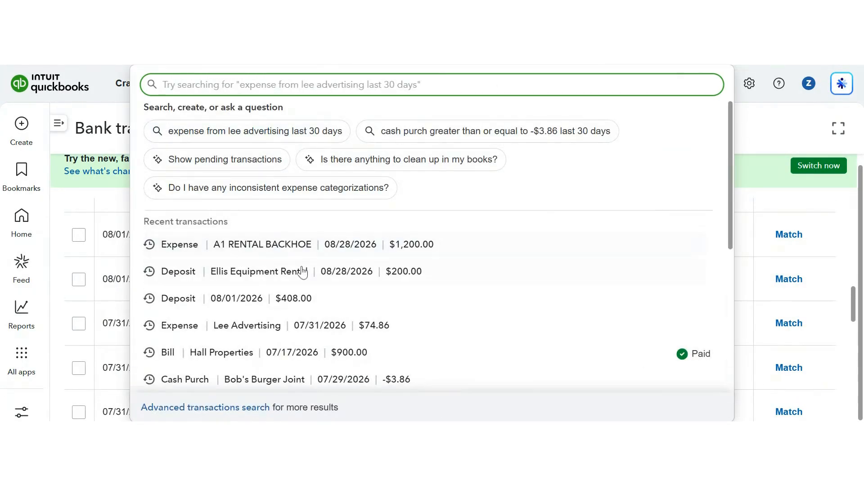
left_click(258, 275)
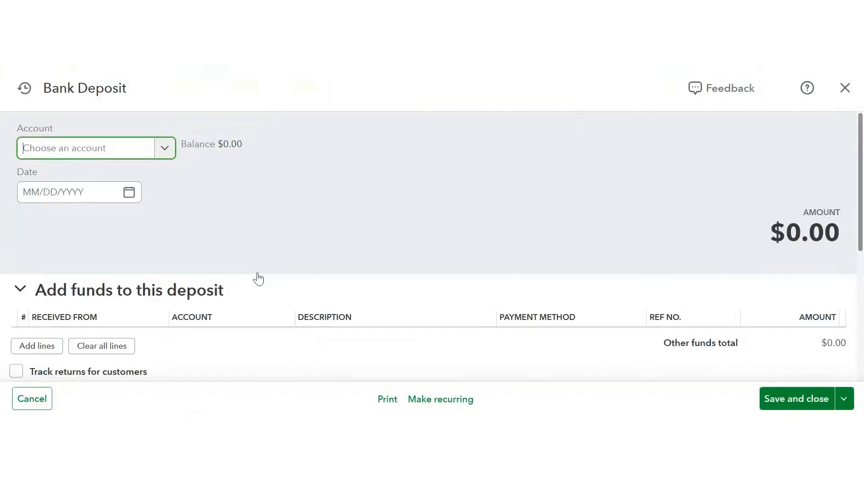
scroll(169, 320, "down", 3)
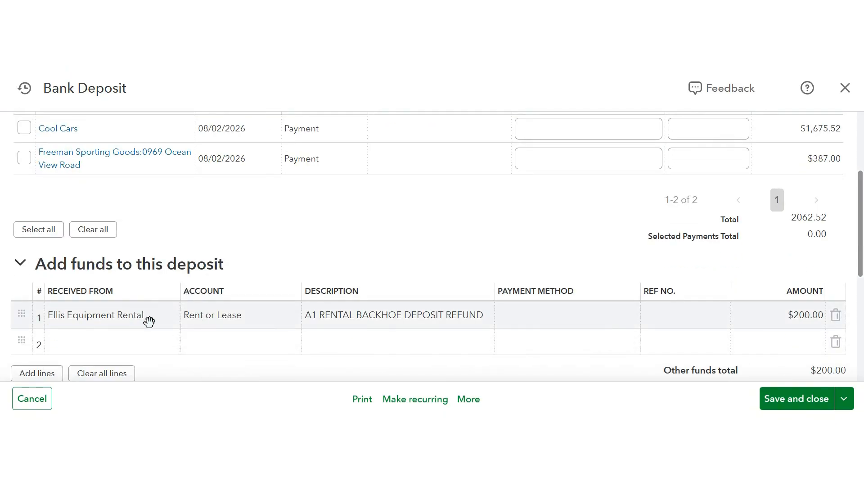
left_click(150, 322)
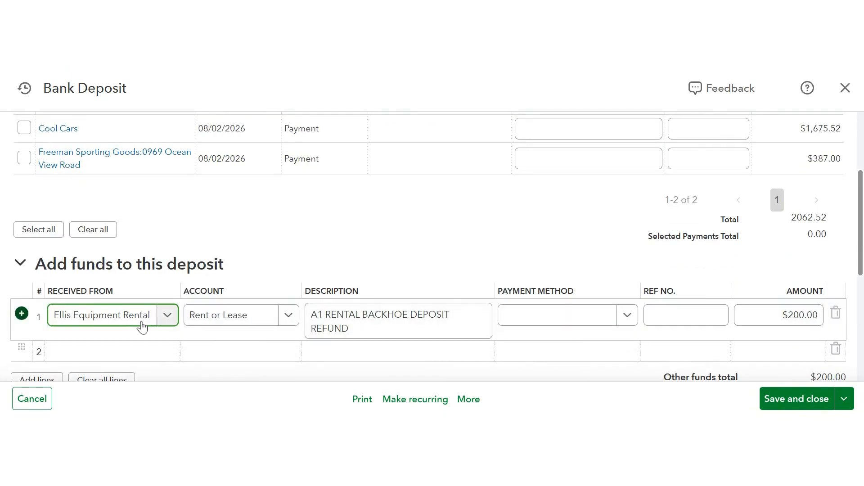
triple_click(144, 323)
type("Ren")
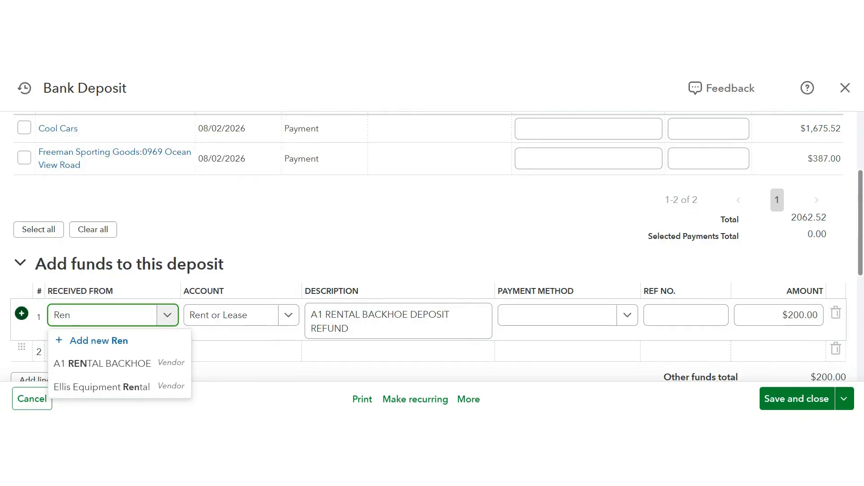
left_click(128, 369)
left_click(765, 402)
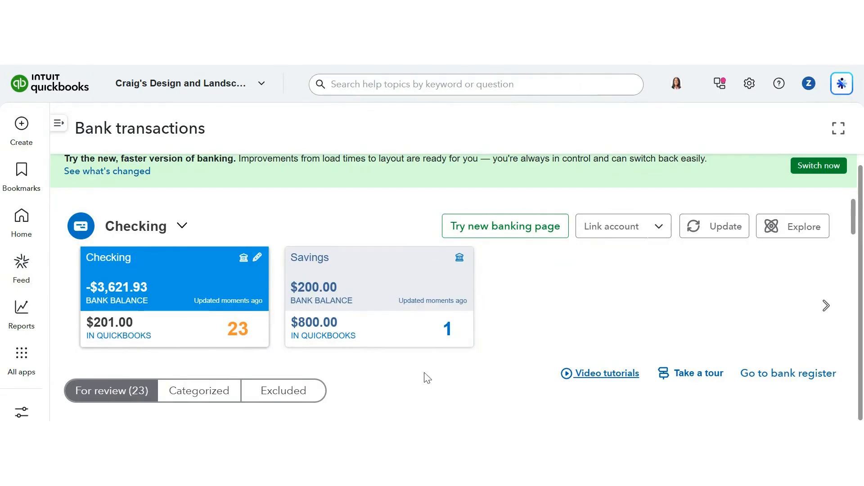
Open the 08/05/2026 $800.00 A Rental expense and add it with payee A1 RENTAL BACKHOE and account Rent or Lease.
scroll(427, 378, "down", 6)
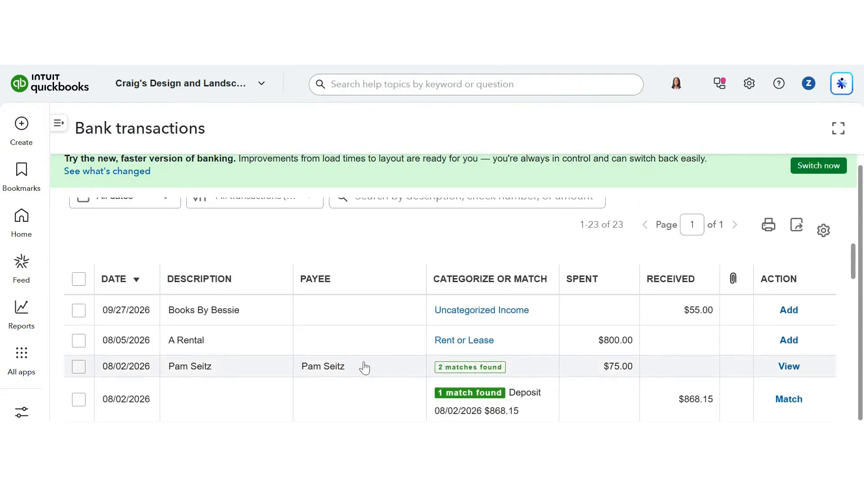
scroll(364, 367, "down", 2)
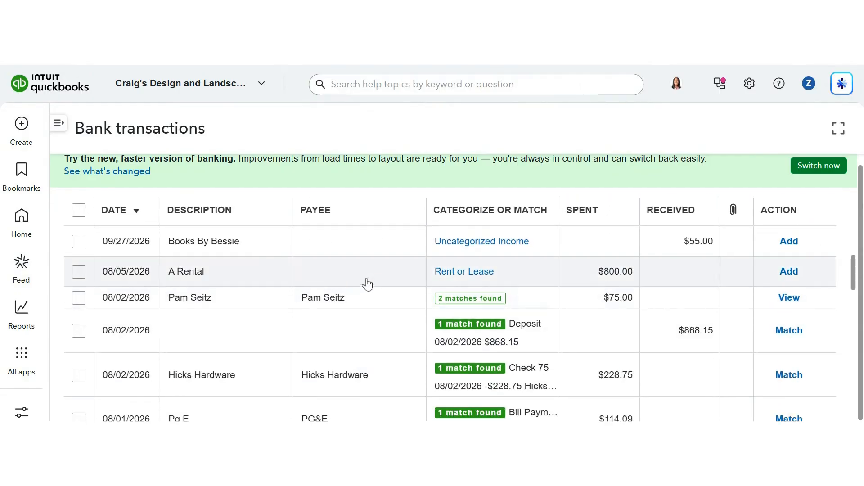
left_click(372, 273)
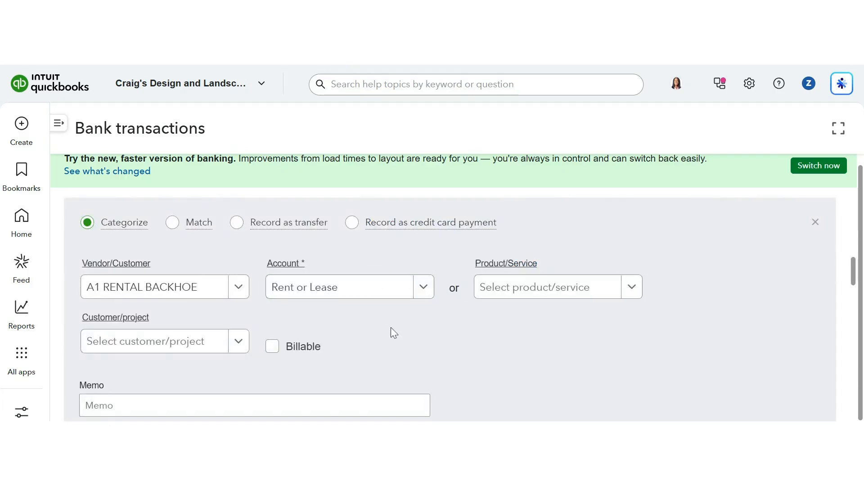
scroll(391, 328, "down", 3)
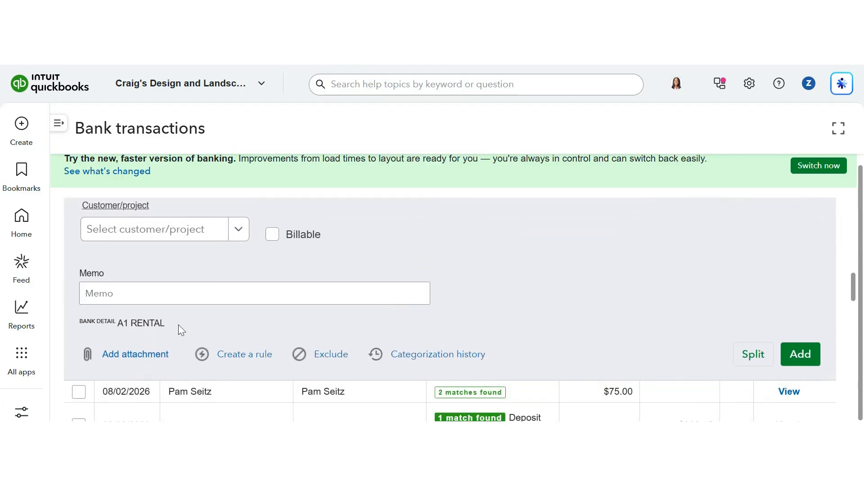
scroll(180, 330, "up", 2)
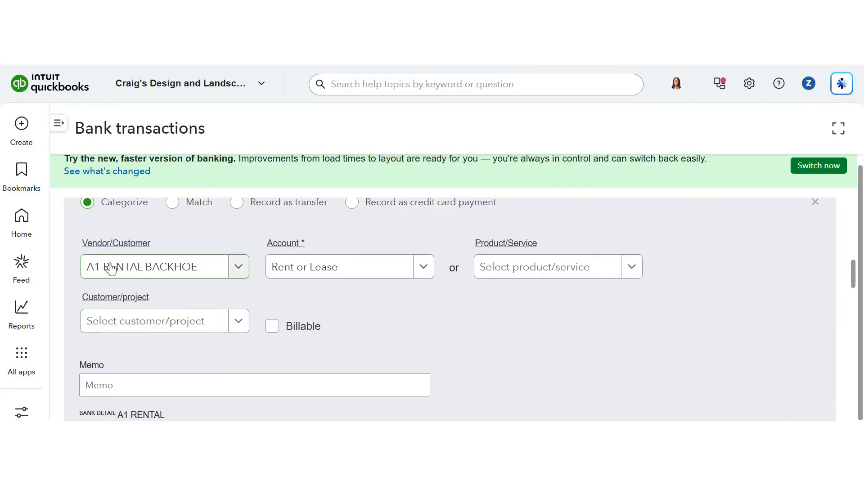
scroll(208, 288, "up", 1)
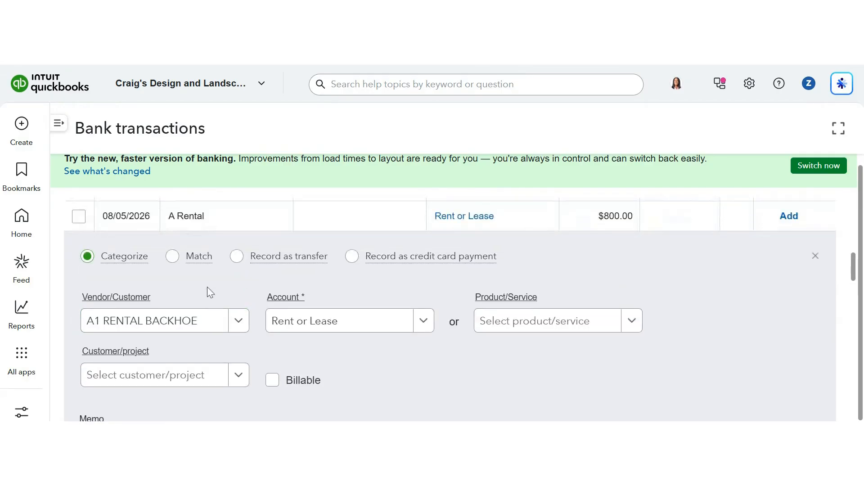
scroll(376, 341, "down", 2)
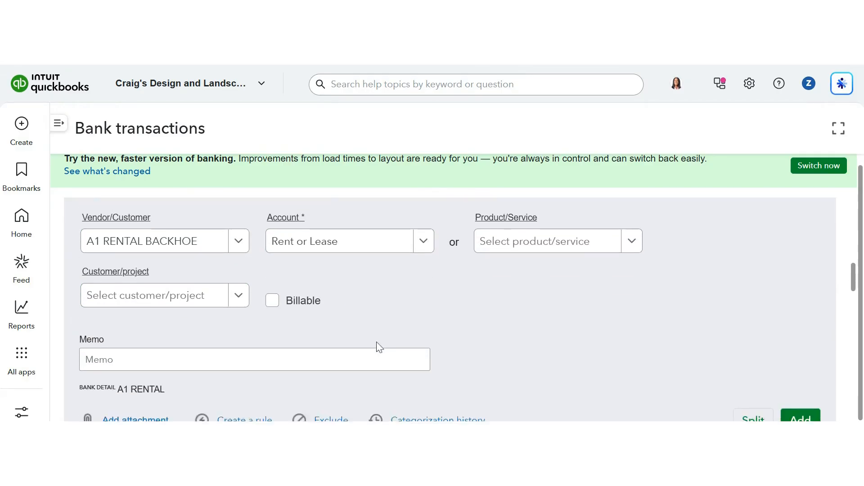
scroll(376, 341, "down", 1)
scroll(525, 332, "down", 1)
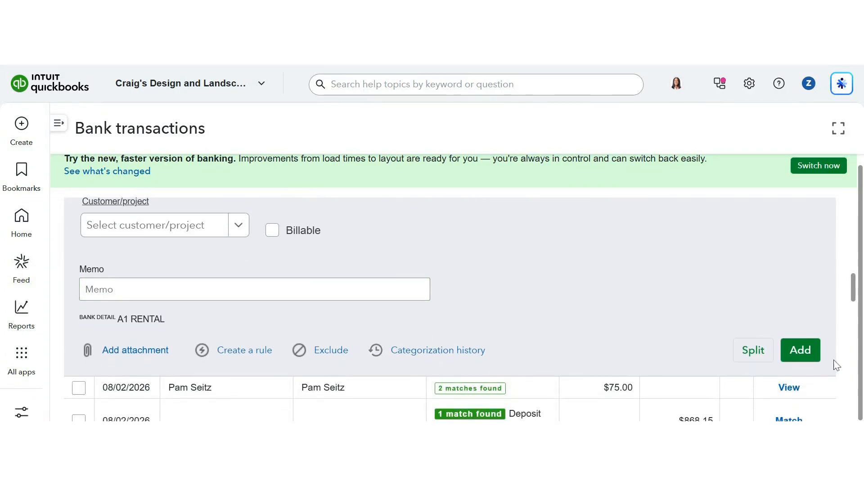
left_click(806, 355)
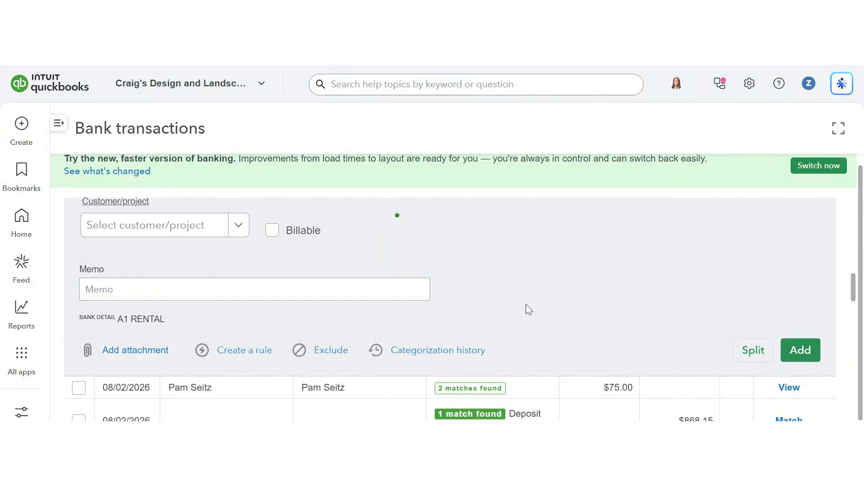
Match the 08/02/2026 $75.00 Pam Seitz bank transaction to the suggested Expense 76.
scroll(435, 303, "up", 5)
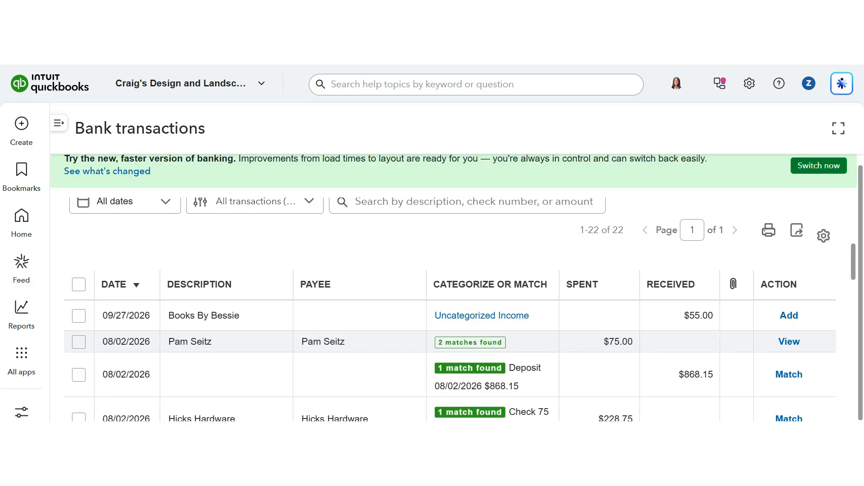
left_click(373, 350)
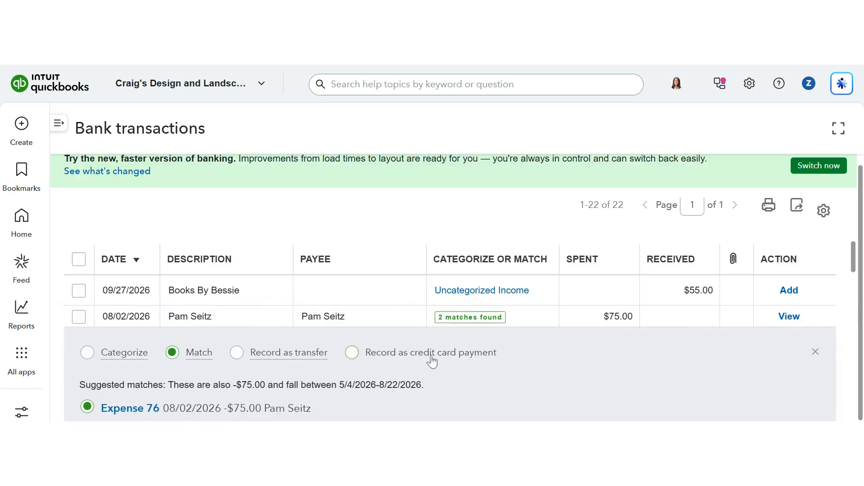
scroll(571, 359, "down", 1)
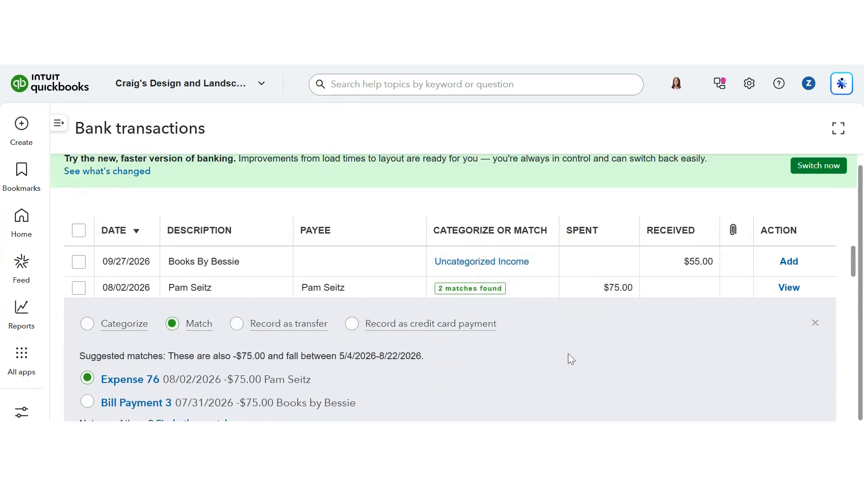
scroll(571, 359, "down", 1)
scroll(568, 353, "down", 2)
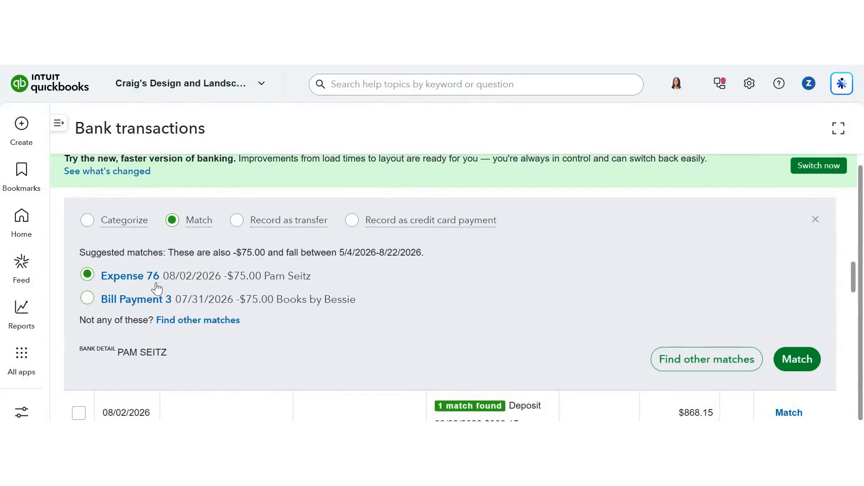
scroll(268, 303, "up", 4)
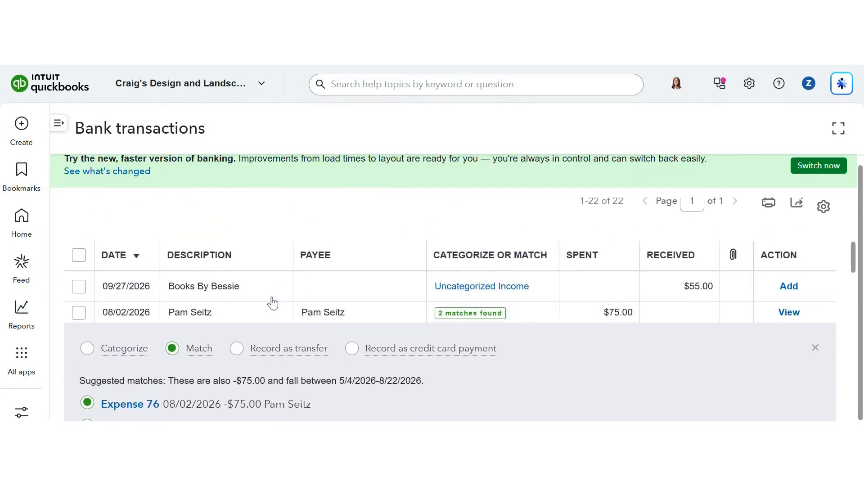
scroll(273, 303, "down", 2)
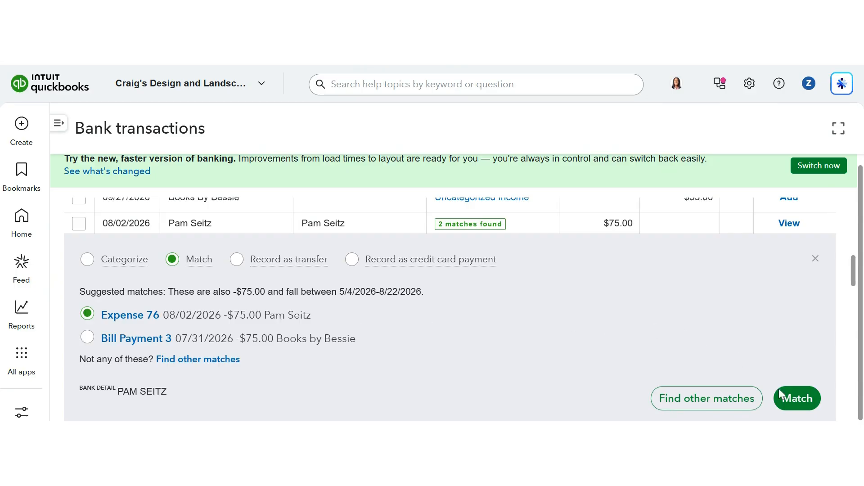
left_click(792, 398)
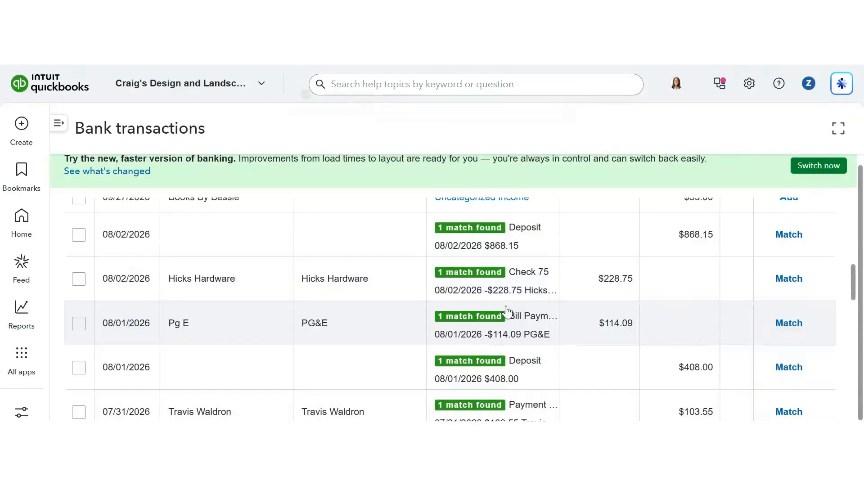
Expand the 08/02/2026 $868.15 deposit in the review list.
scroll(400, 301, "up", 1)
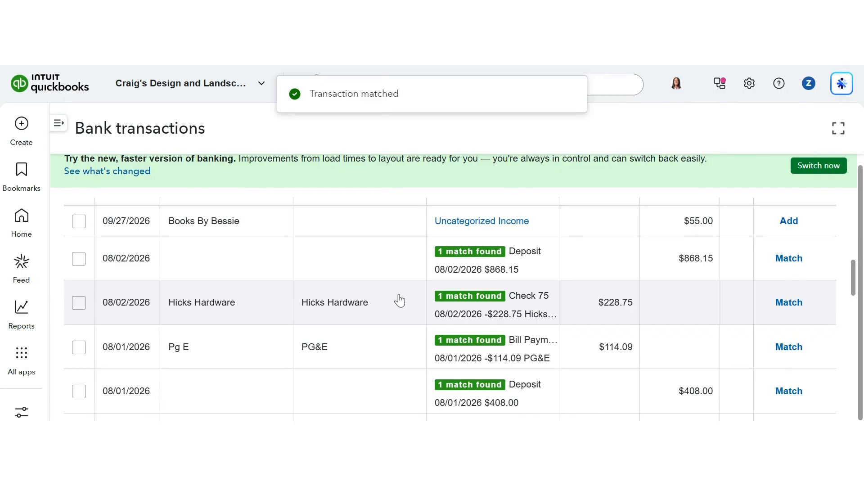
scroll(353, 252, "up", 1)
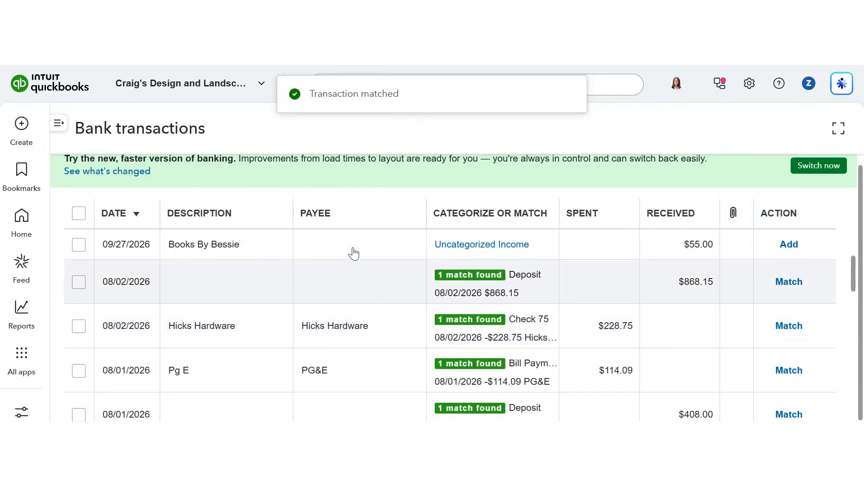
scroll(353, 252, "up", 1)
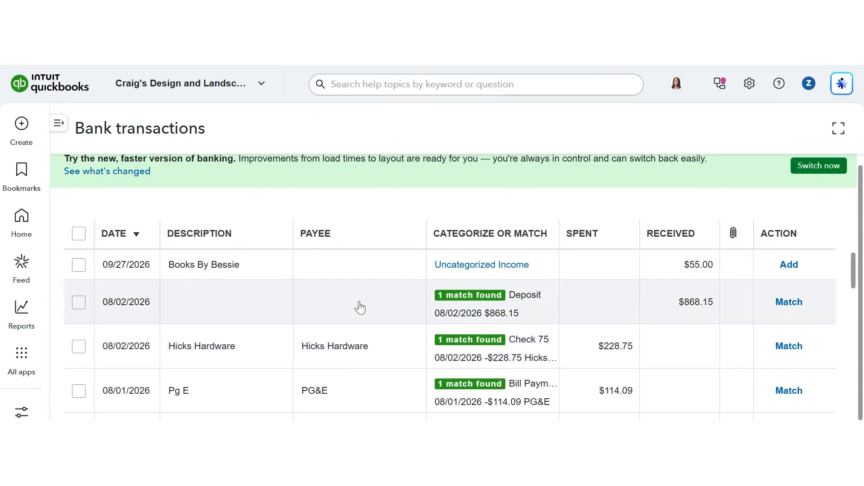
left_click(360, 308)
scroll(394, 330, "up", 1)
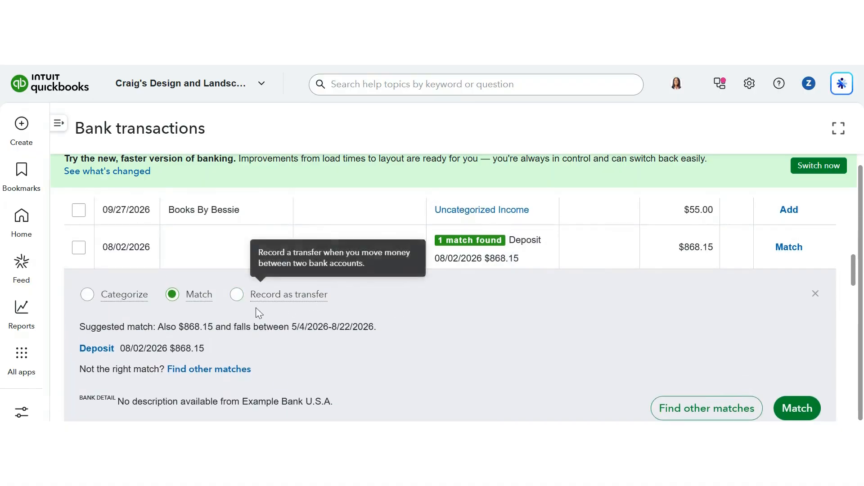
left_click(87, 296)
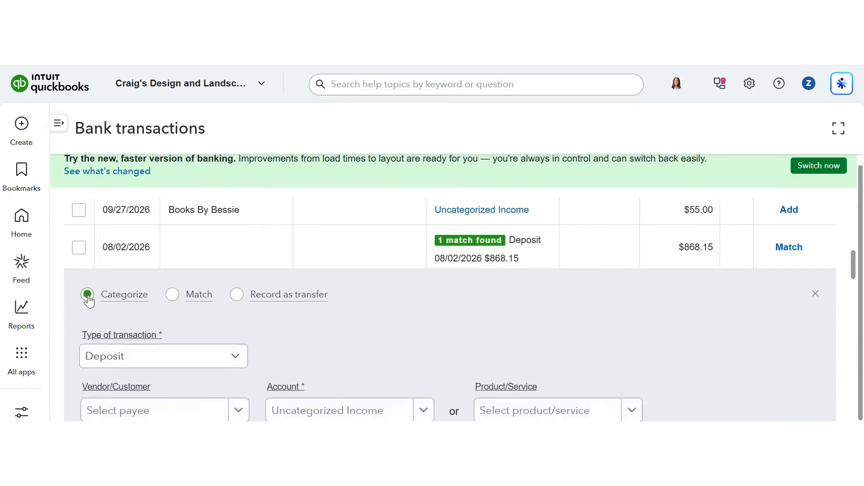
scroll(269, 337, "down", 1)
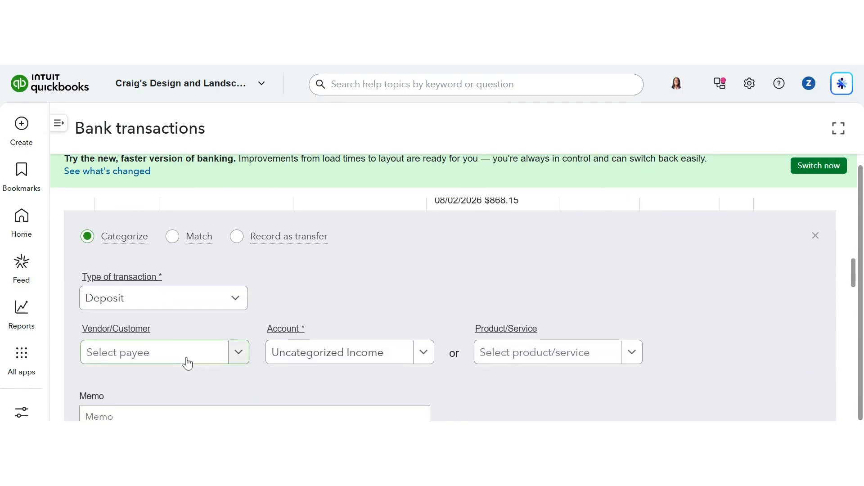
left_click(187, 363)
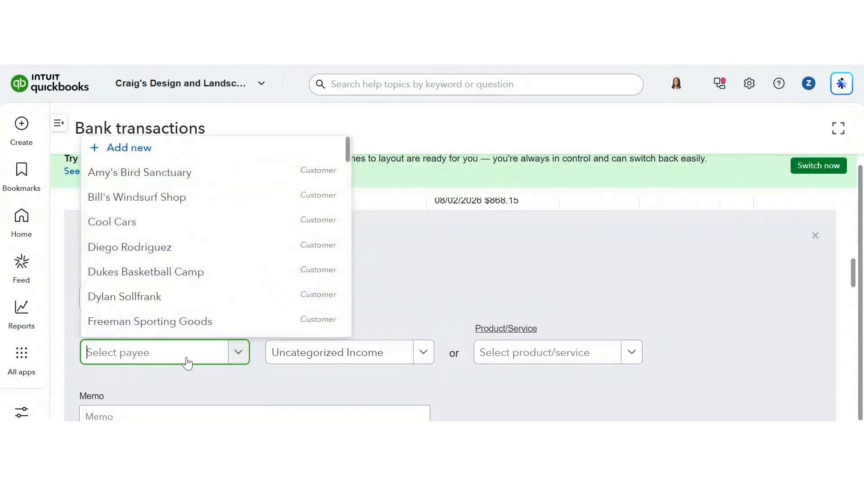
scroll(279, 397, "down", 1)
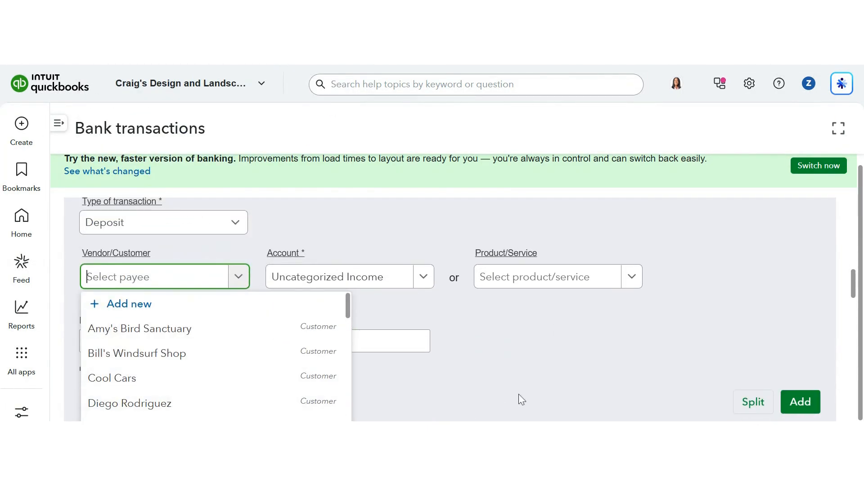
left_click(476, 338)
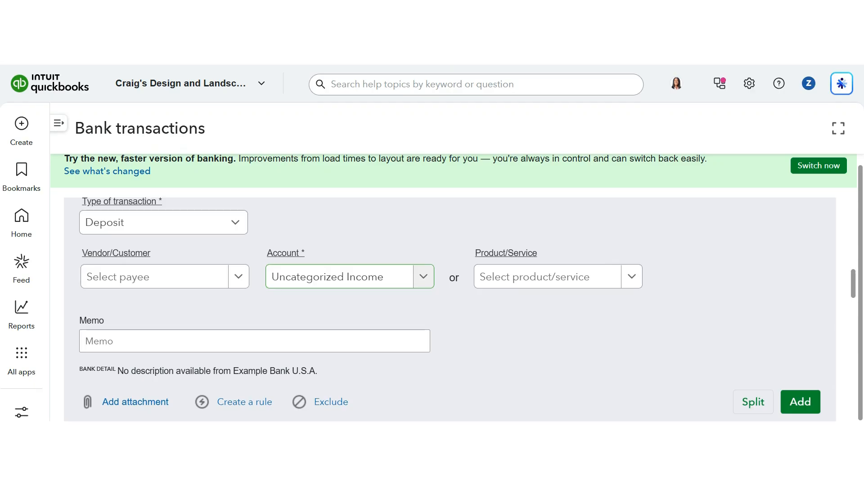
scroll(456, 323, "down", 1)
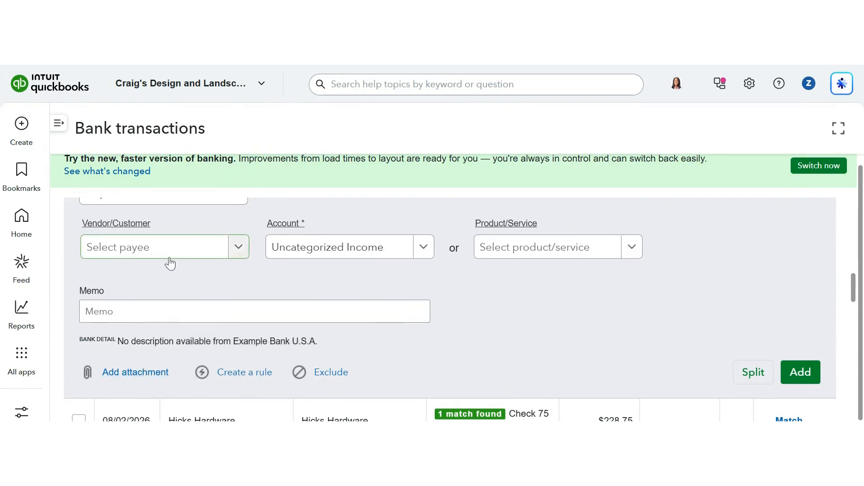
scroll(170, 264, "up", 3)
left_click(174, 276)
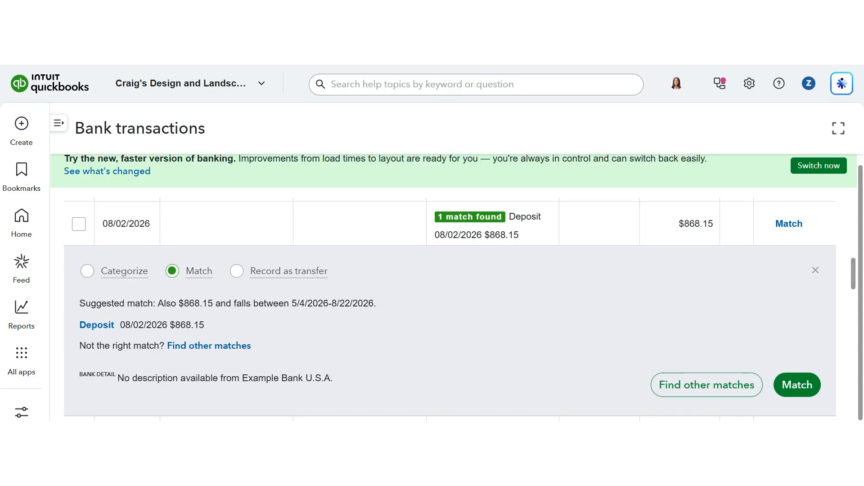
Match the $868.15 deposit to the suggested 08/02/2026 deposit.
left_click(791, 386)
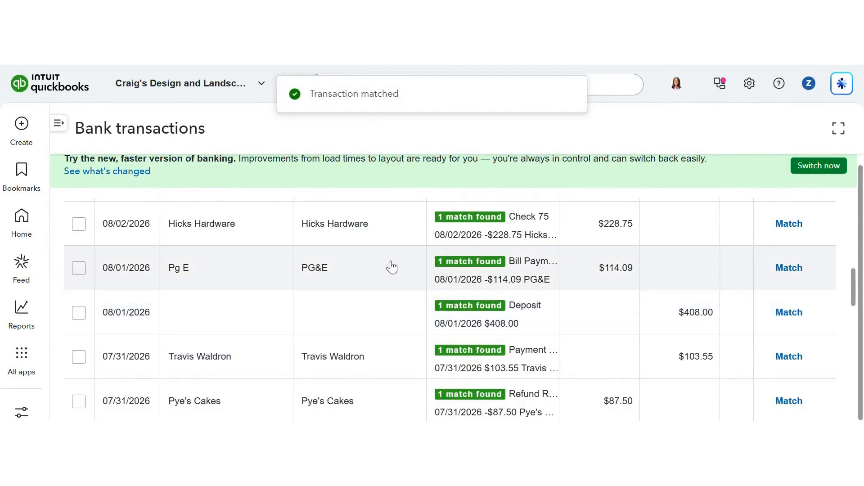
Match the 08/02/2026 $228.75 Hicks Hardware transaction to the suggested Check 75.
scroll(378, 275, "up", 2)
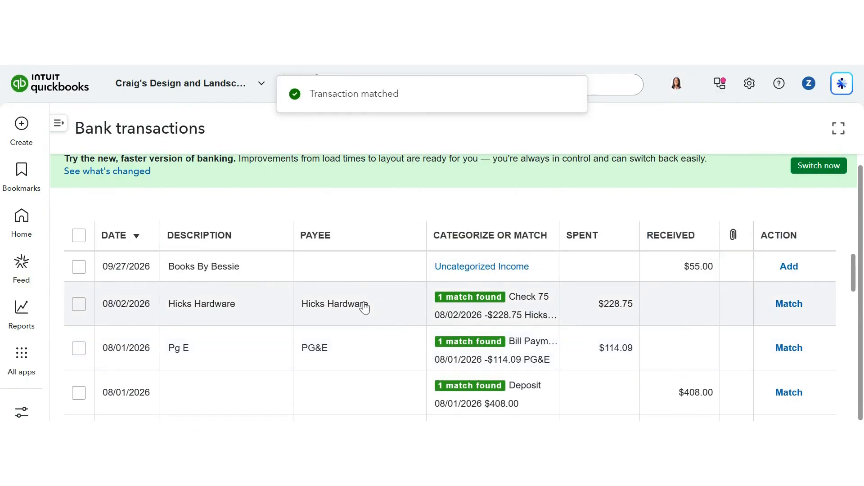
left_click(365, 308)
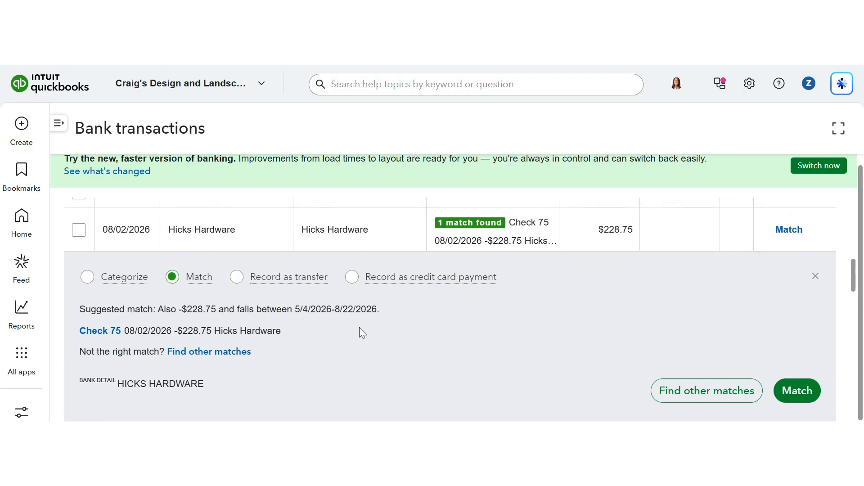
left_click(813, 392)
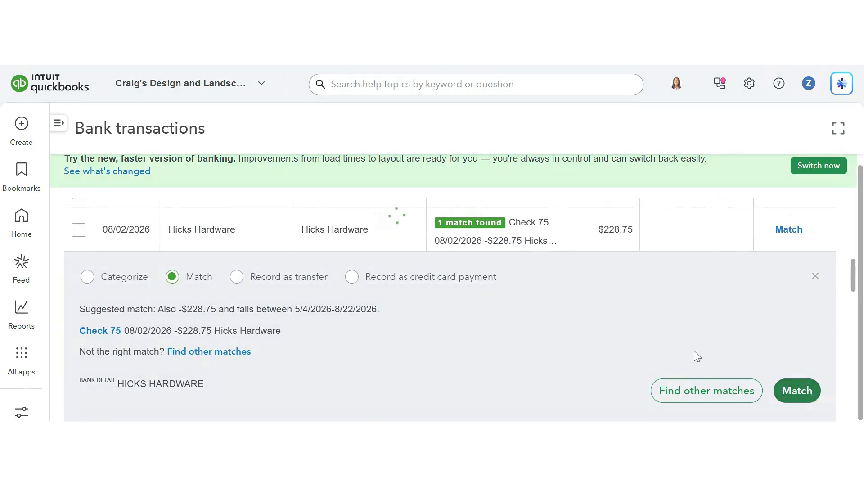
Scroll through the remaining transactions in the For review list.
scroll(507, 282, "down", 5)
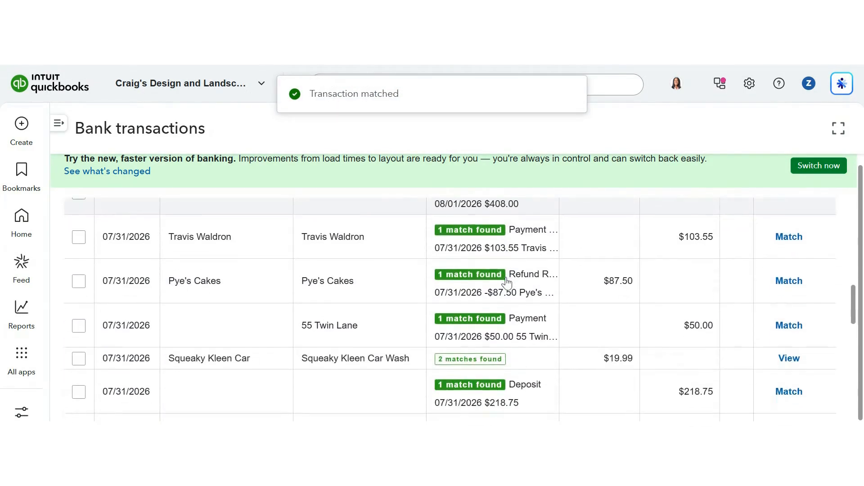
scroll(507, 281, "down", 7)
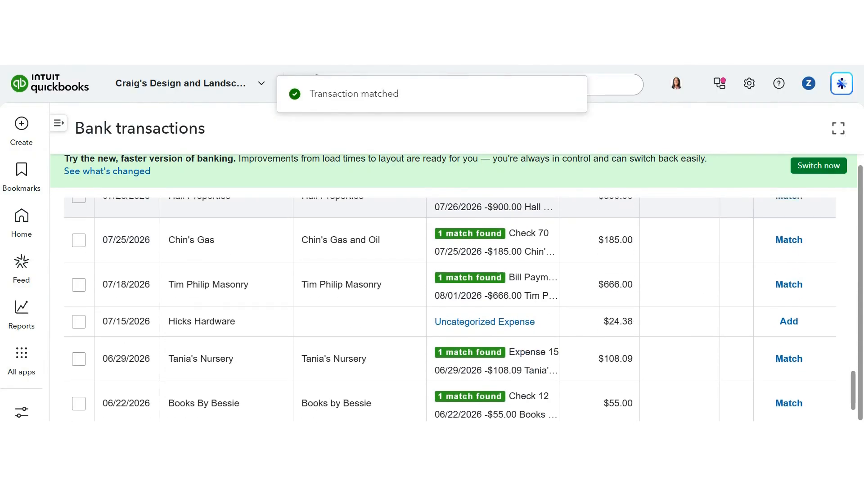
scroll(508, 276, "up", 1)
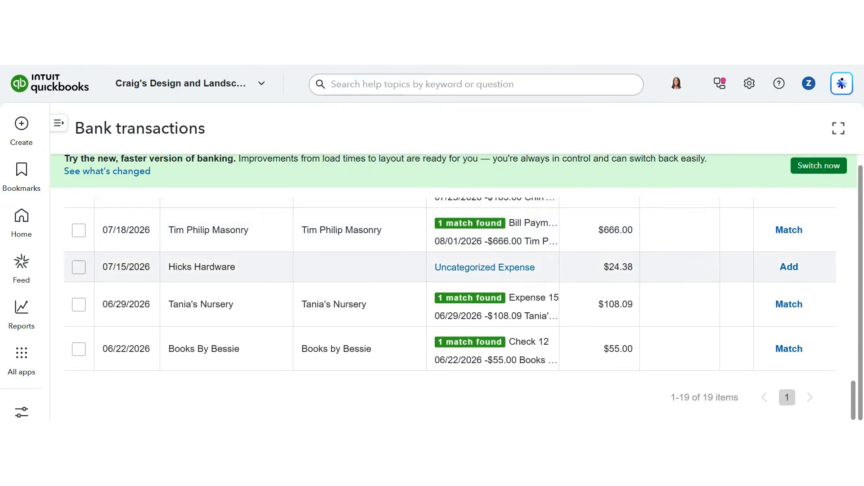
scroll(450, 292, "up", 12)
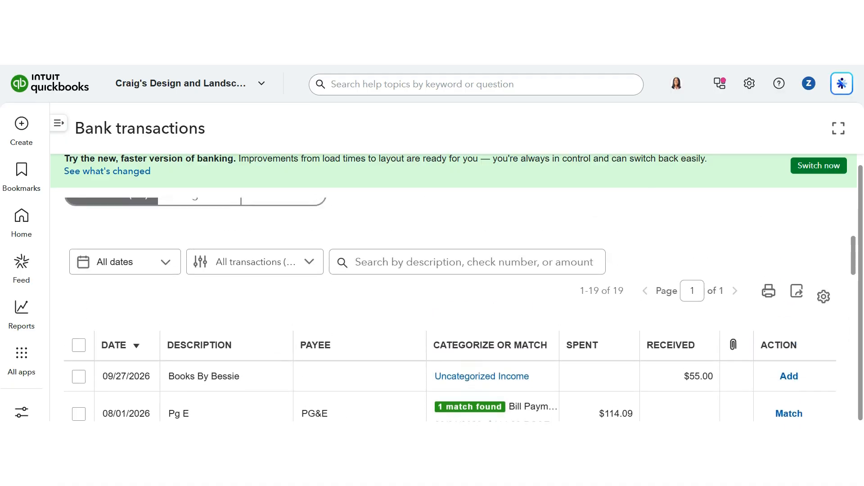
scroll(450, 310, "up", 1)
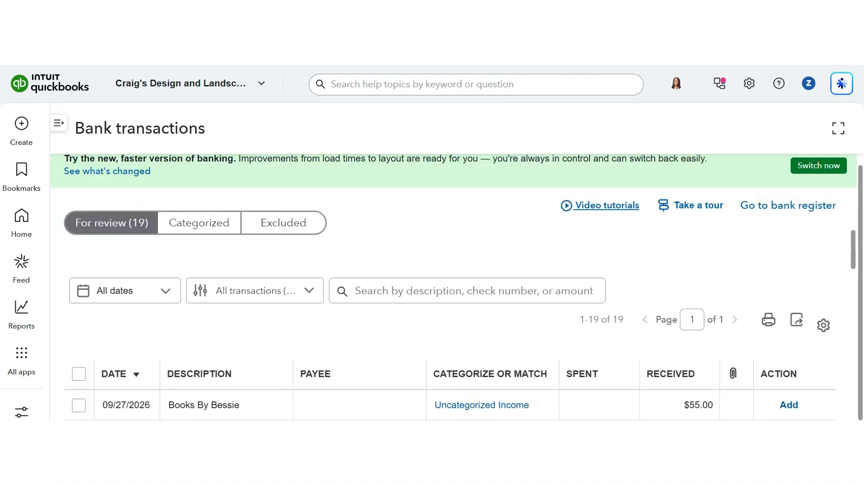
scroll(450, 293, "up", 2)
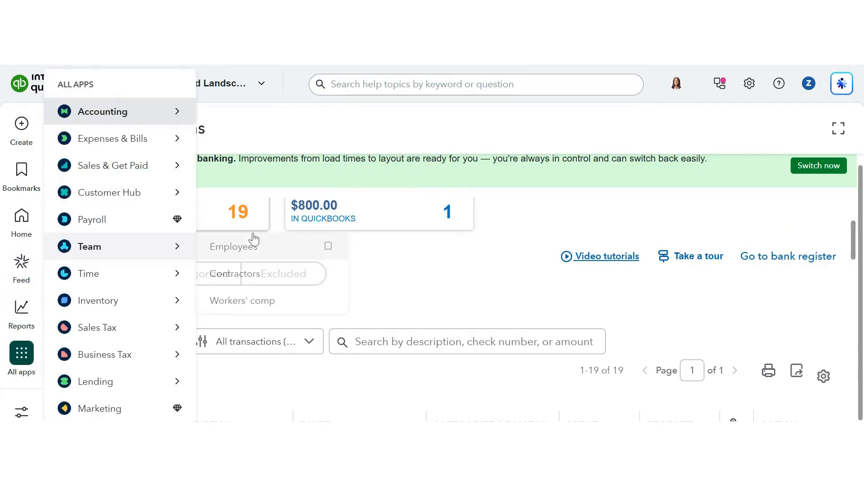
scroll(398, 276, "up", 5)
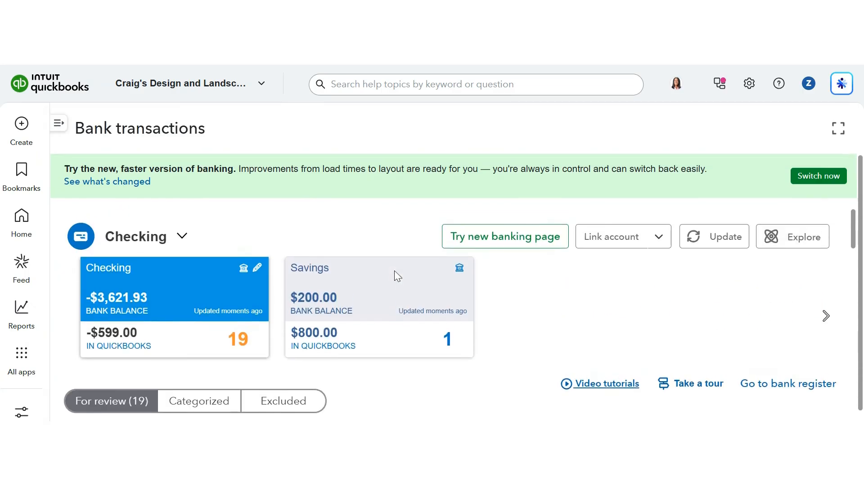
Open the Reconcile page from the Accounting section of all apps.
mouse_move(20, 357)
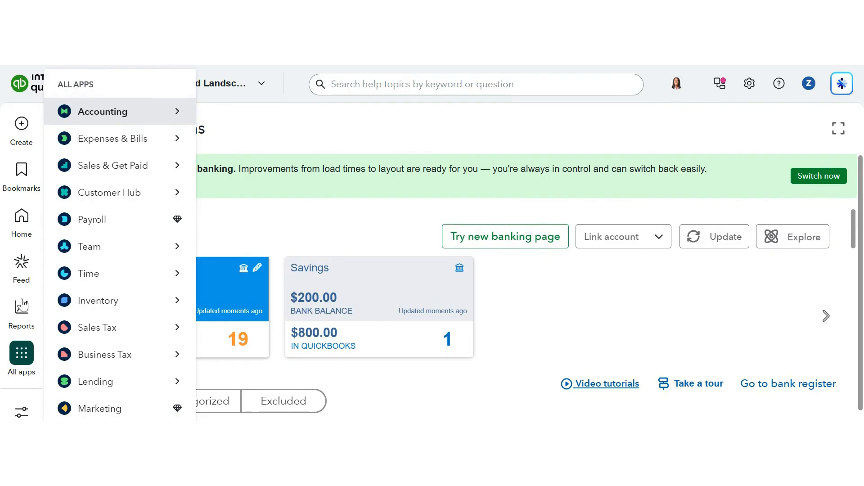
mouse_move(21, 180)
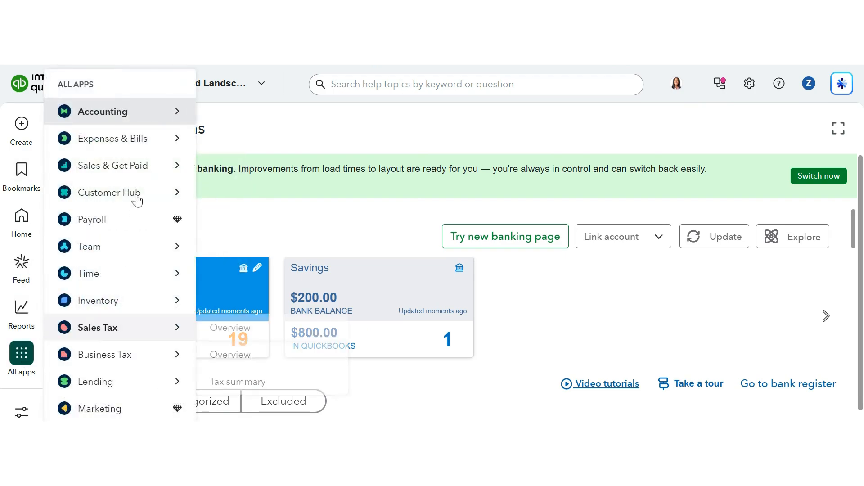
mouse_move(166, 119)
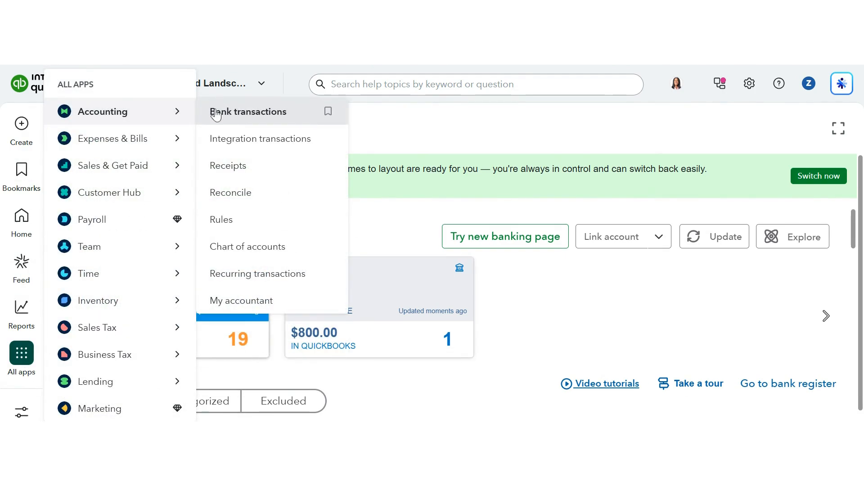
left_click(231, 194)
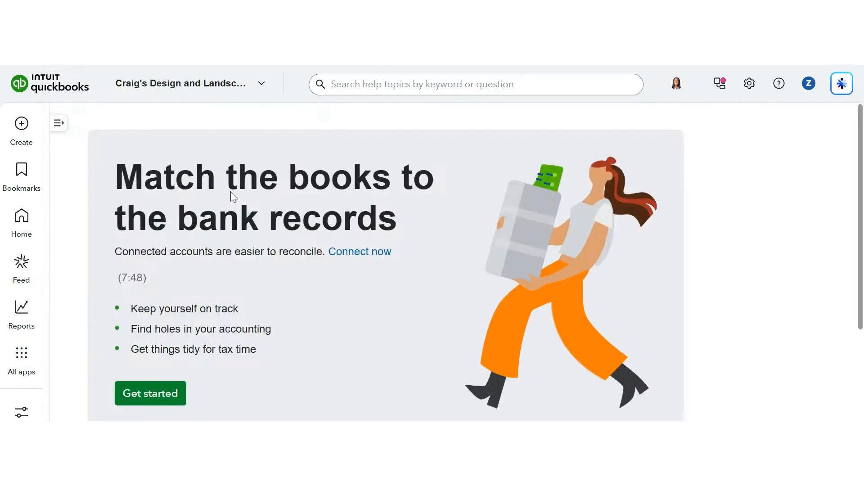
scroll(386, 255, "down", 3)
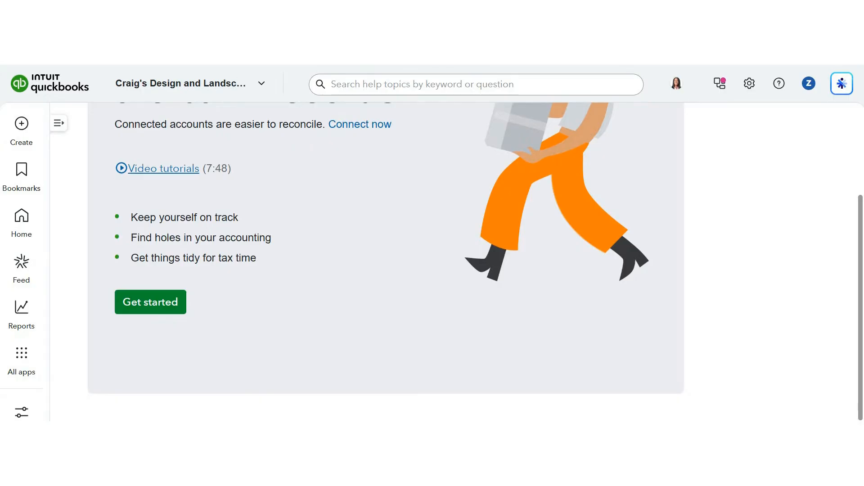
scroll(293, 296, "up", 3)
scroll(263, 334, "down", 3)
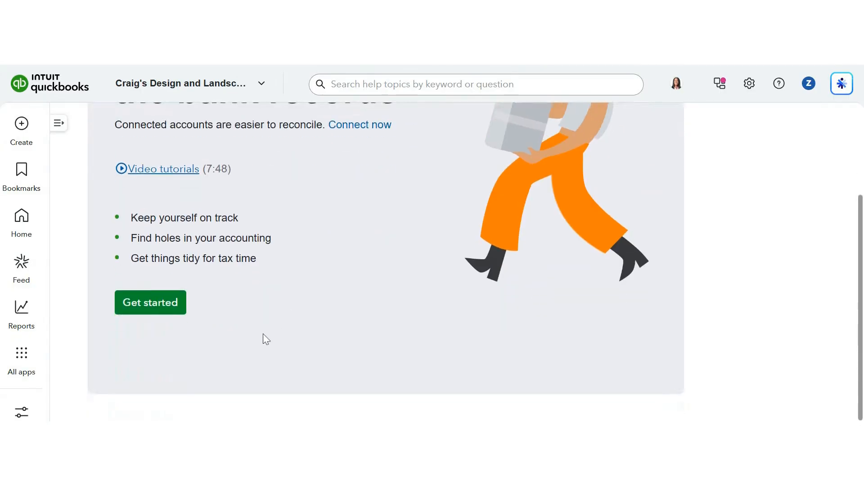
Start reconciling the Checking account with a statement ending balance of 4,560.00 and ending date 07/31/2026.
left_click(152, 308)
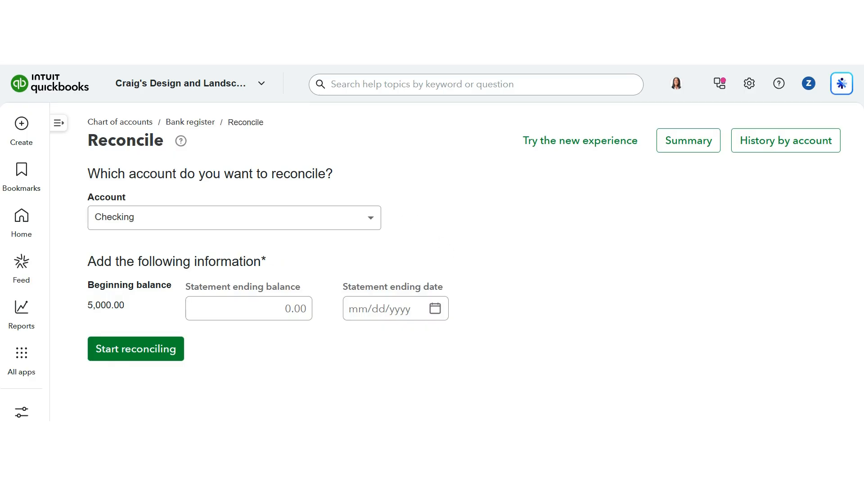
left_click(198, 309)
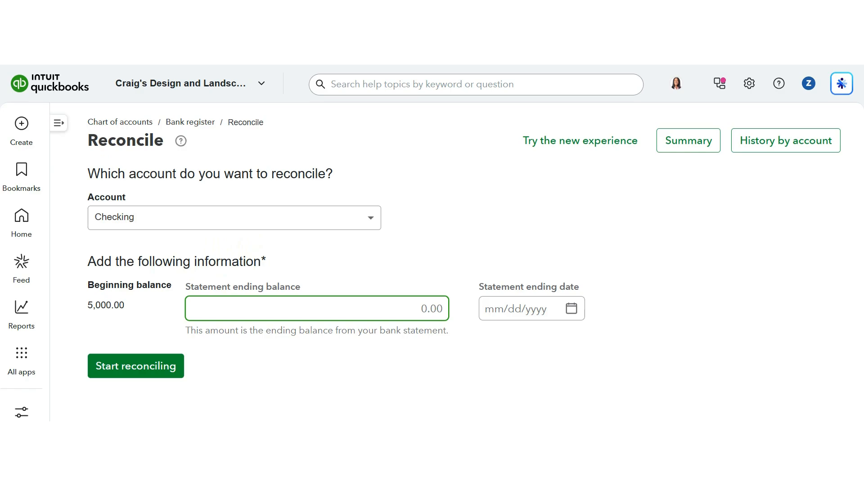
type("4560")
key("Tab")
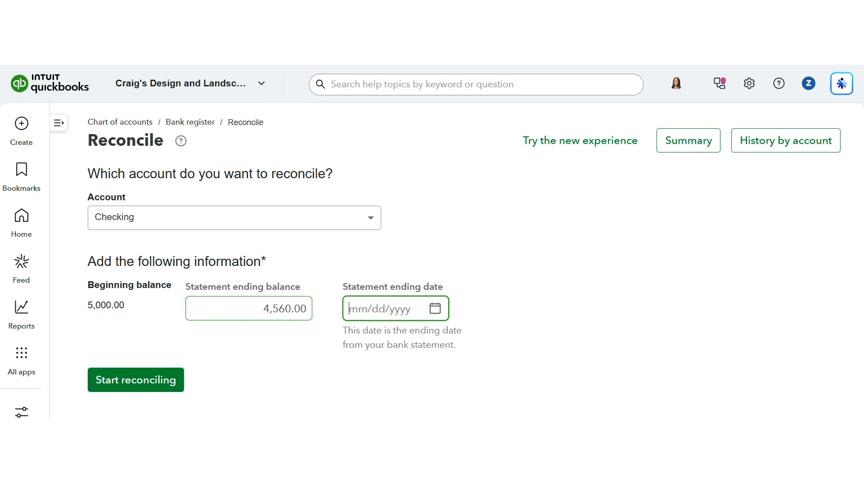
type("07312026")
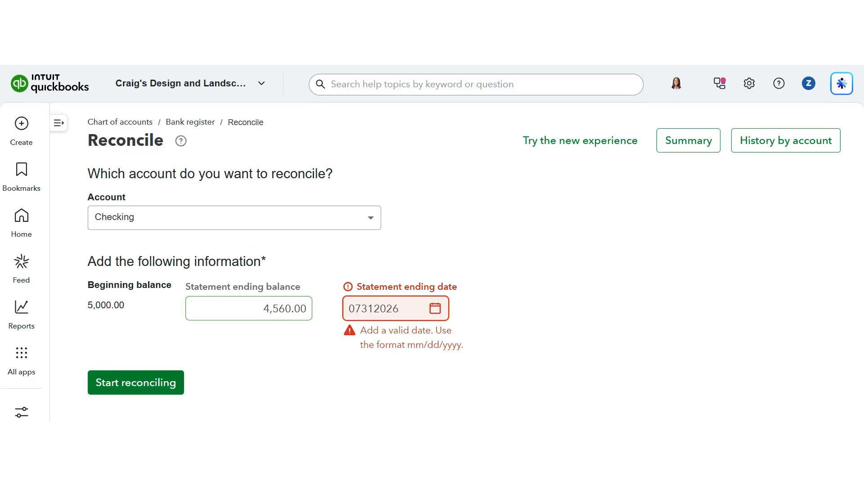
key("Tab")
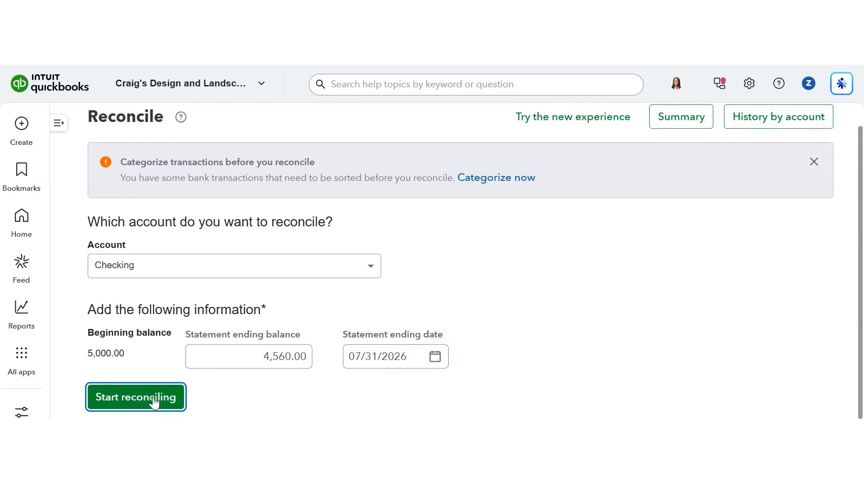
left_click(153, 402)
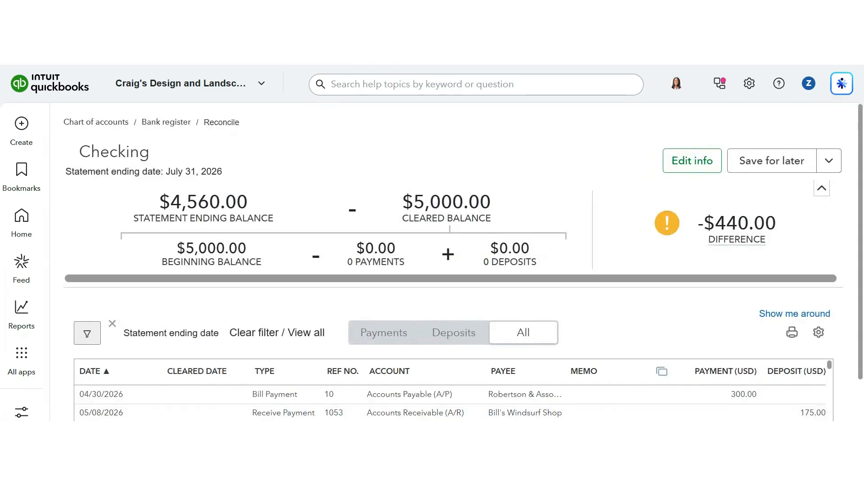
Mark the five payments dated 06/19/2026 through 06/29/2026 as cleared.
scroll(463, 262, "down", 1)
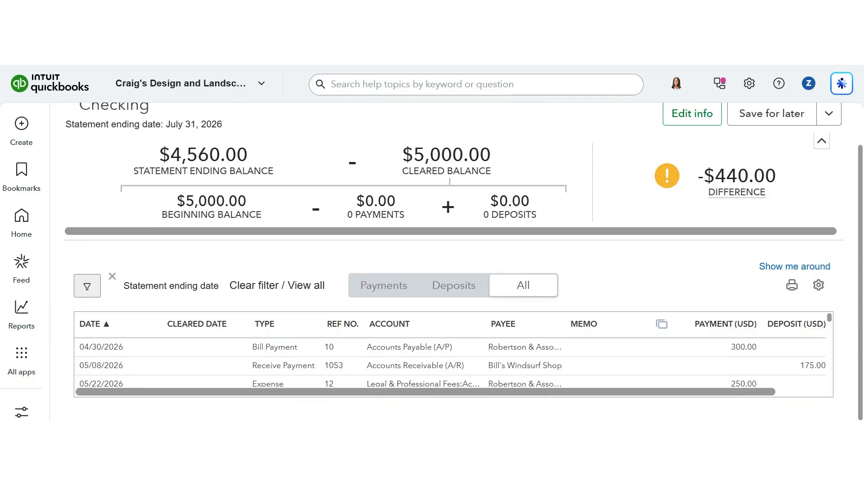
scroll(450, 364, "down", 3)
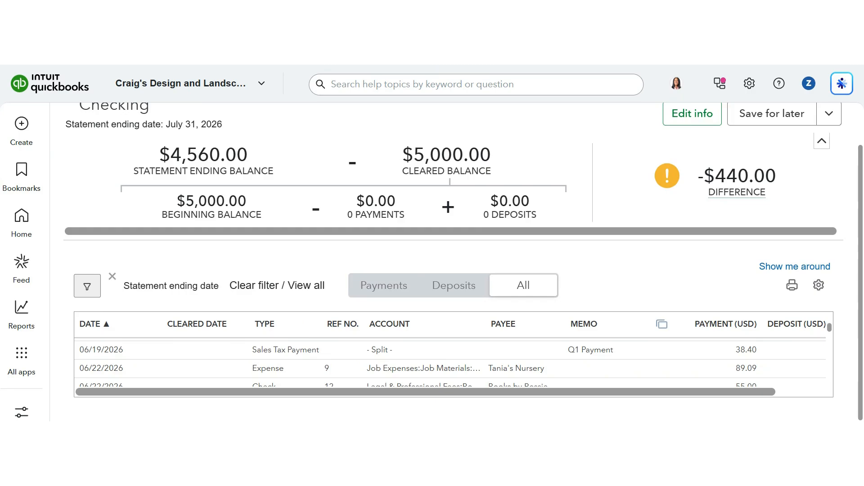
scroll(463, 262, "up", 1)
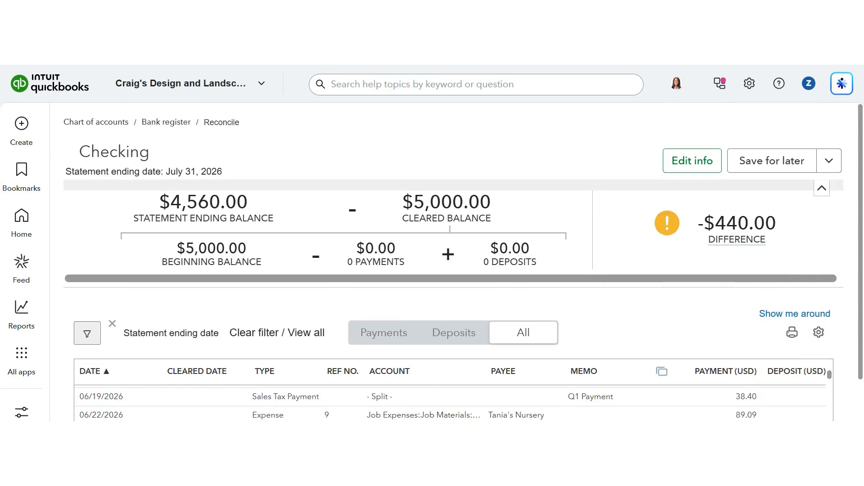
left_click(821, 191)
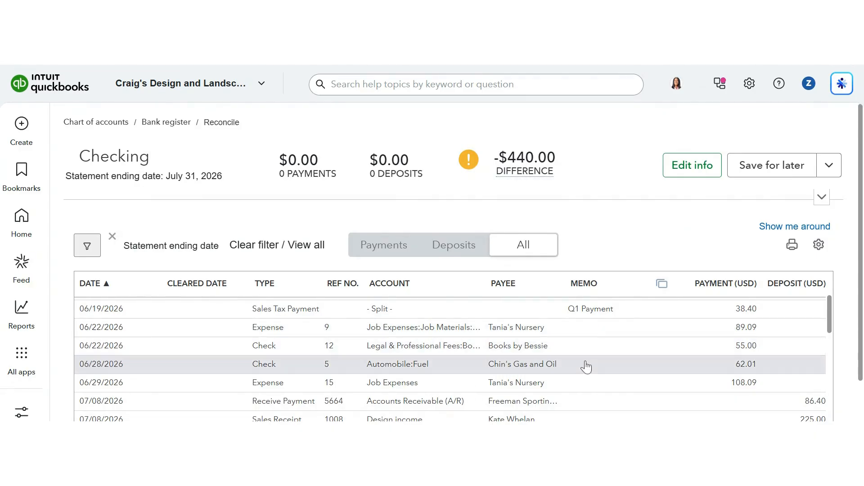
scroll(637, 354, "right", 2)
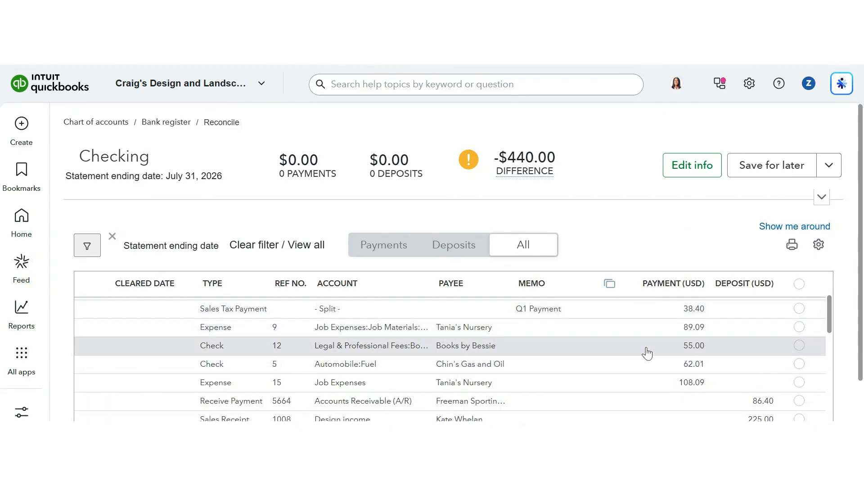
left_click(800, 310)
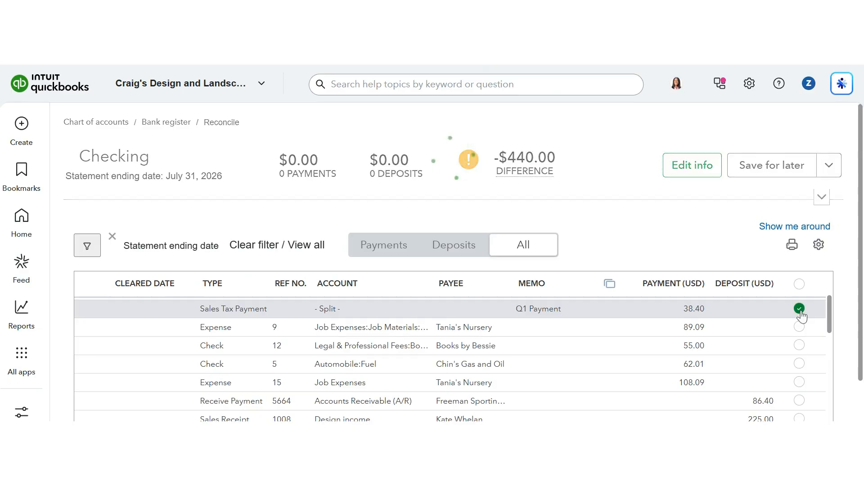
left_click(800, 328)
left_click(800, 345)
left_click(799, 364)
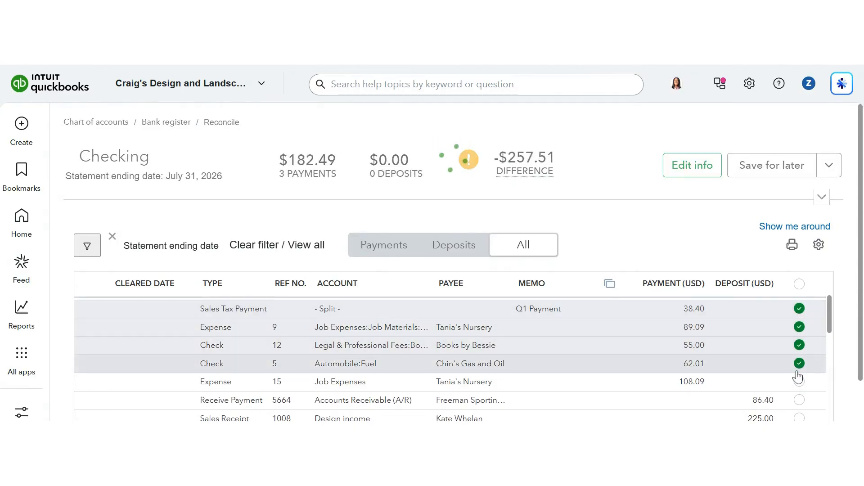
left_click(799, 382)
mouse_move(526, 172)
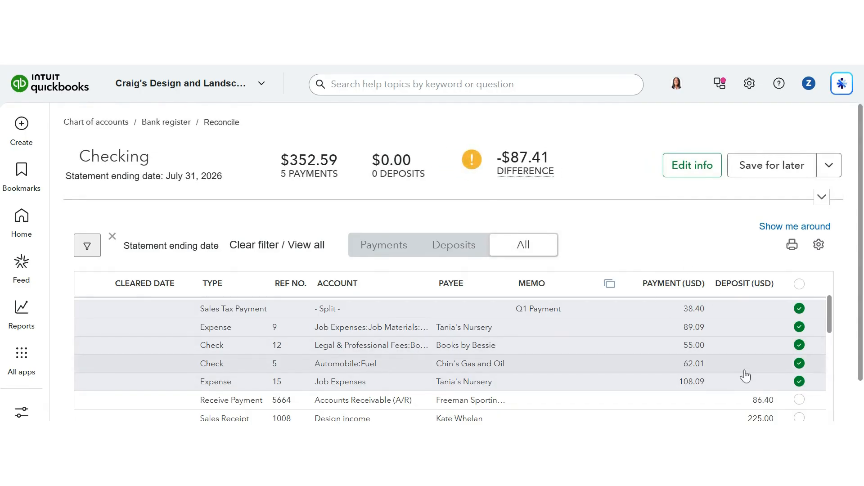
Mark the three deposits from Freeman Sporting, Kate Whelan and Amy's Bird Sanctuary as cleared.
scroll(746, 372, "down", 1)
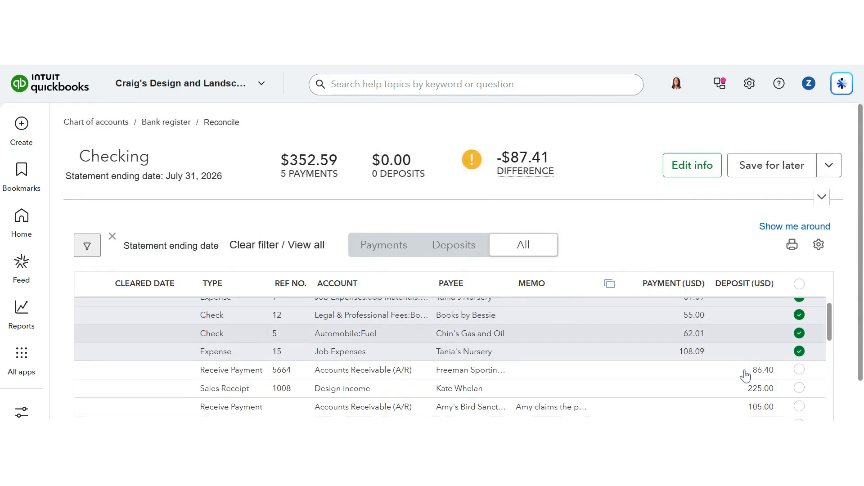
left_click(799, 371)
left_click(799, 389)
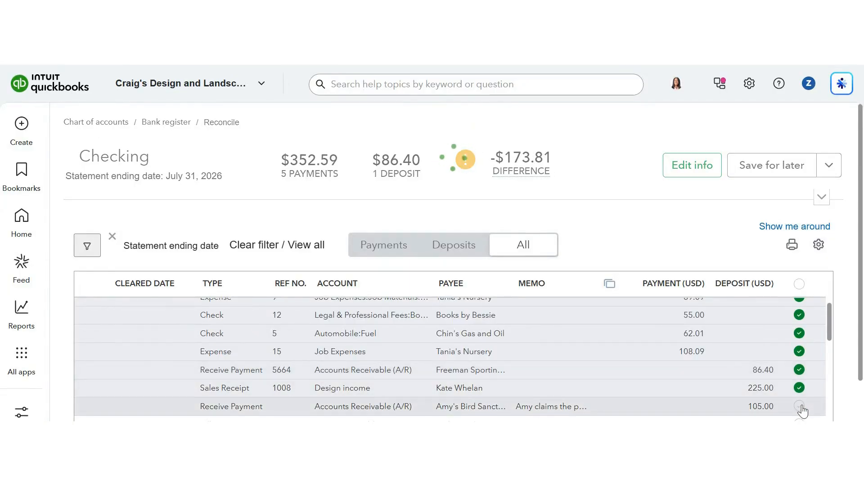
left_click(800, 407)
Mark the 07/12/2026 Hicks Hardware bill payment of 250.00 as cleared.
scroll(739, 388, "down", 2)
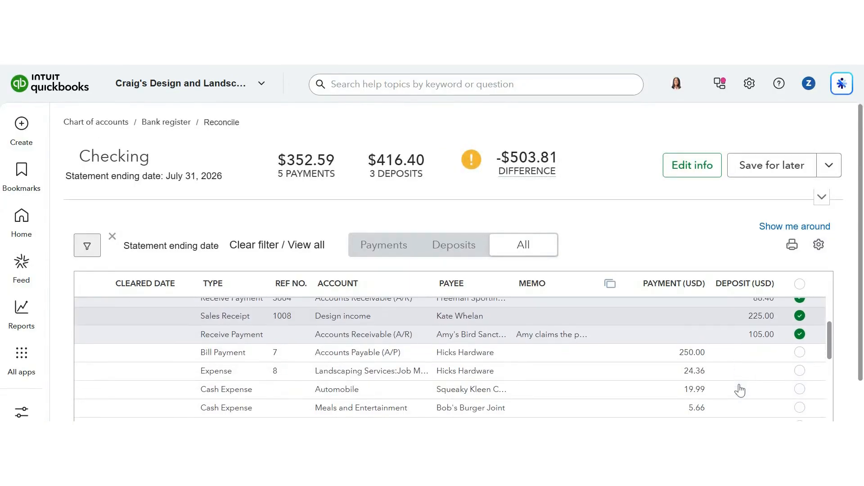
scroll(740, 390, "left", 1)
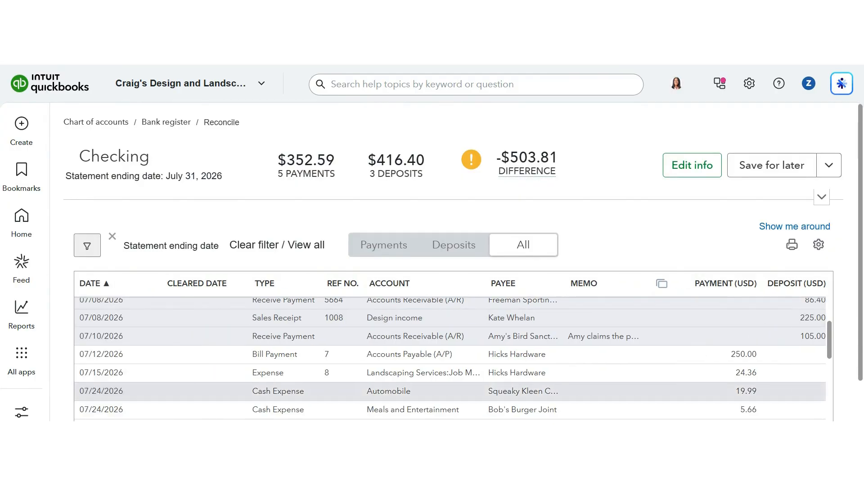
scroll(740, 390, "down", 6)
scroll(740, 390, "down", 2)
scroll(750, 355, "up", 2)
scroll(750, 354, "right", 1)
scroll(751, 355, "up", 8)
scroll(694, 351, "left", 1)
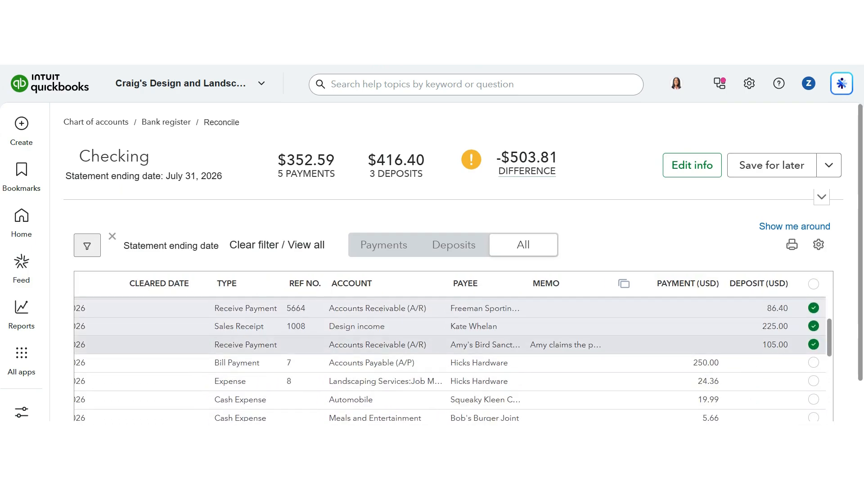
left_click(814, 362)
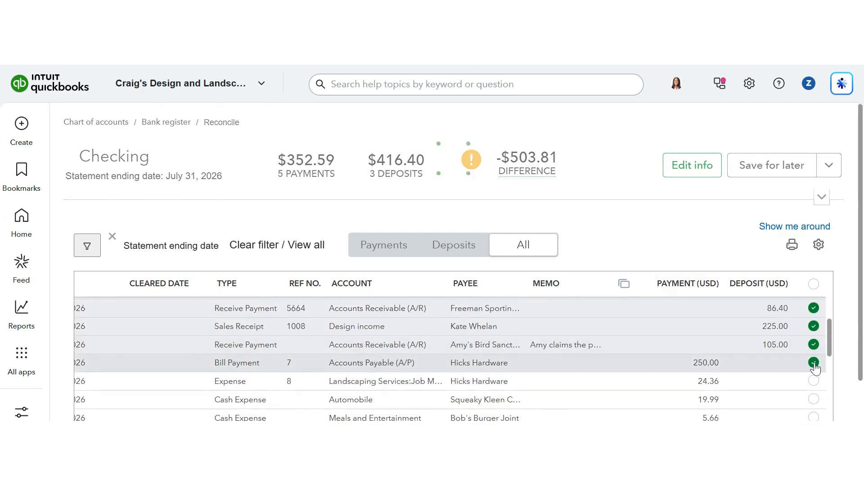
Mark all transactions in the reconcile list as cleared.
left_click(814, 284)
left_click(577, 278)
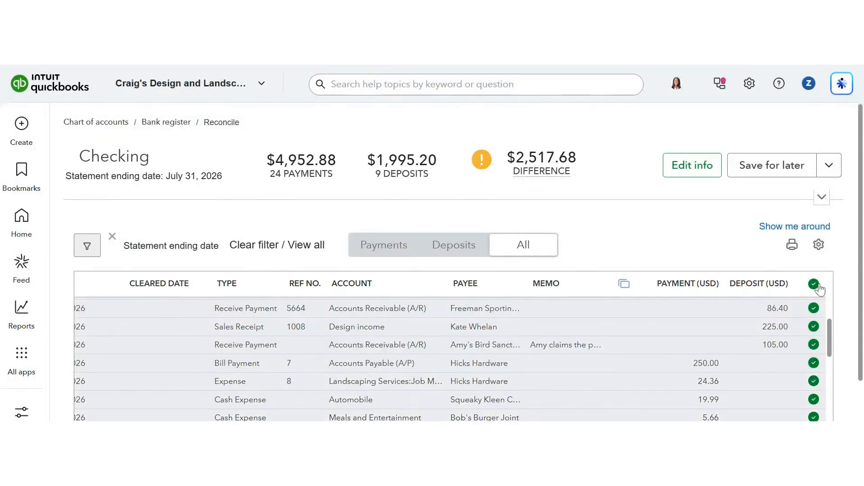
scroll(710, 345, "down", 5)
scroll(709, 344, "down", 3)
scroll(699, 255, "down", 1)
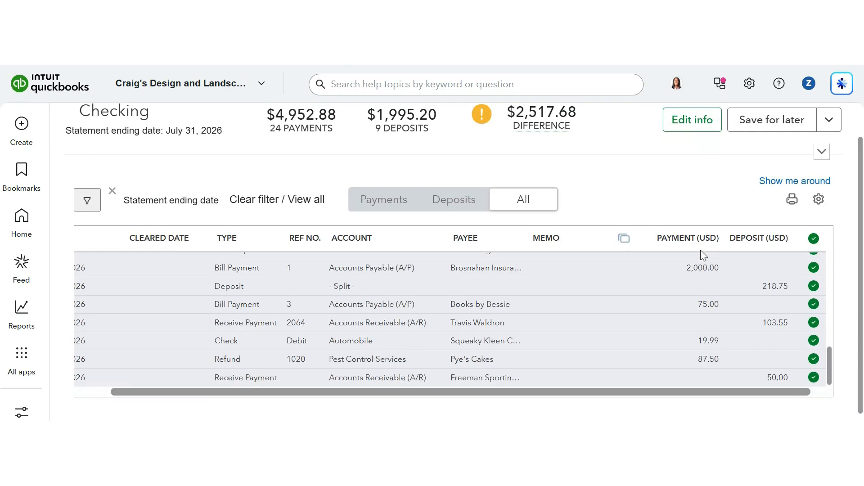
scroll(403, 347, "left", 1)
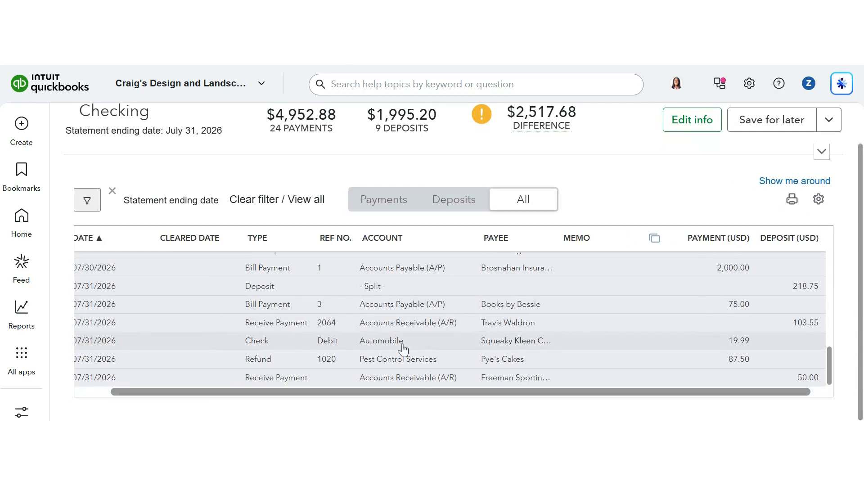
scroll(495, 326, "right", 1)
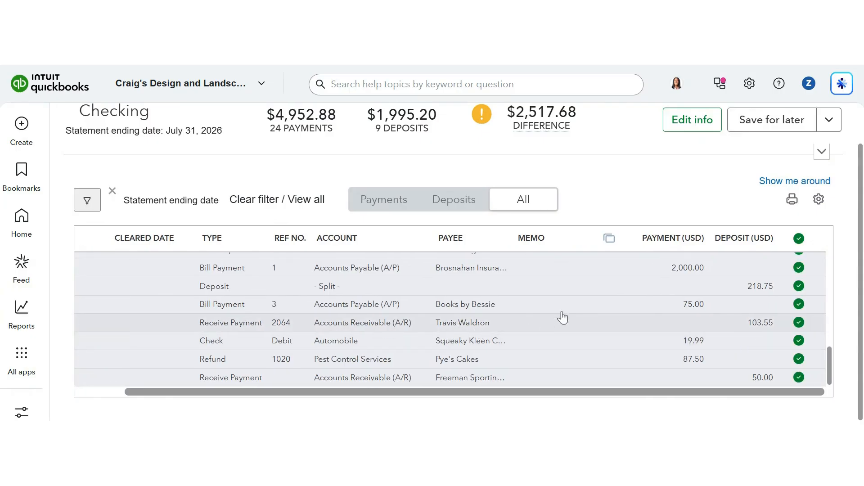
scroll(617, 277, "up", 1)
Inspect the reconciliation difference amount.
mouse_move(541, 125)
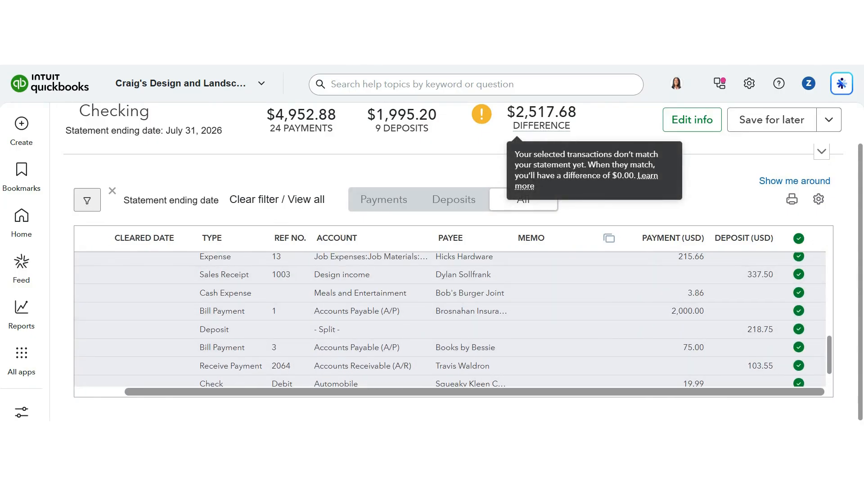
left_click_drag(516, 112, 580, 121)
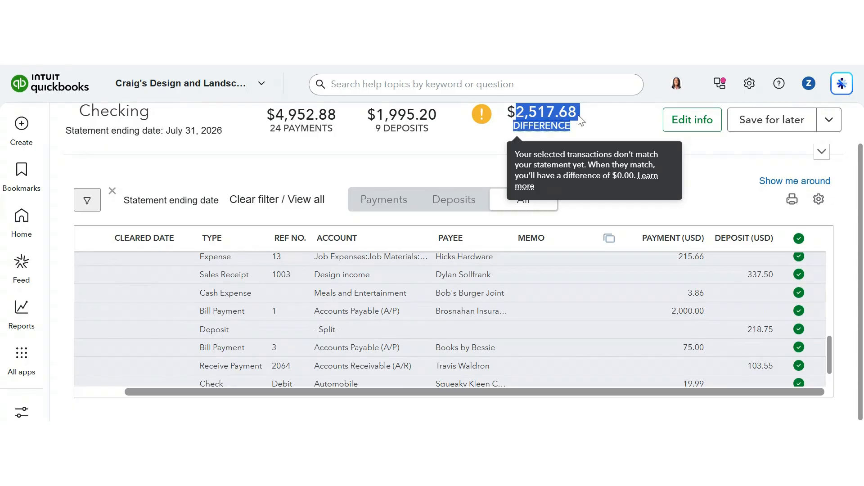
left_click(580, 121)
scroll(415, 153, "up", 3)
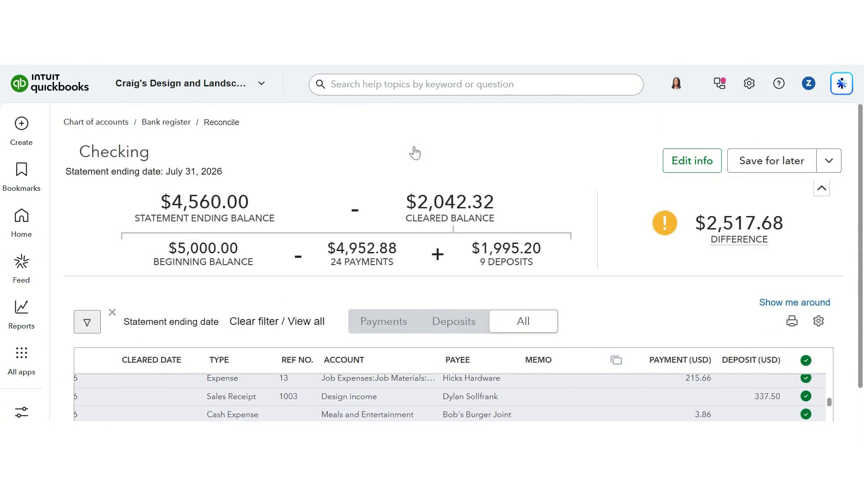
Copy the cleared balance and paste it as the statement ending balance of 2,042.32 in the statement info.
mouse_move(765, 240)
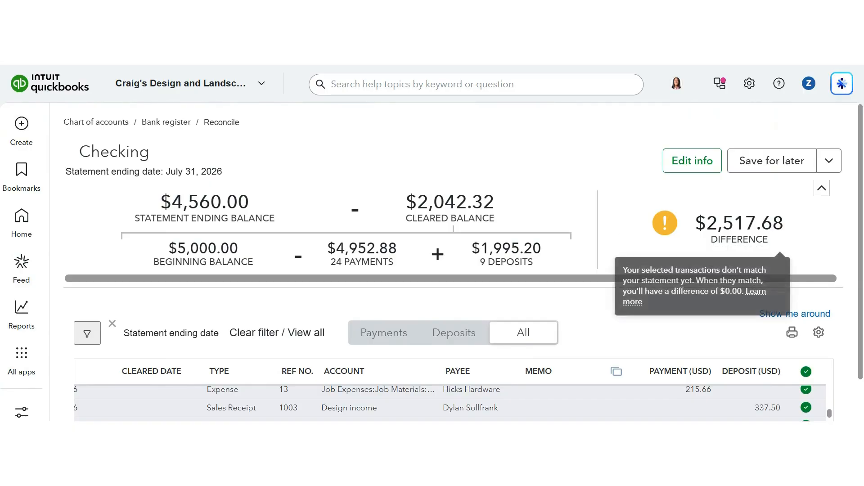
left_click_drag(788, 229, 707, 223)
left_click_drag(495, 202, 418, 202)
key("ctrl+c")
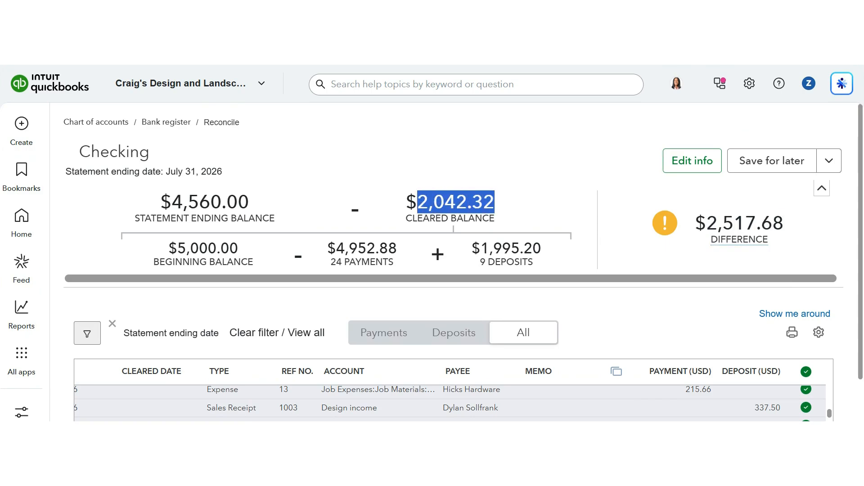
left_click(417, 202)
left_click(691, 161)
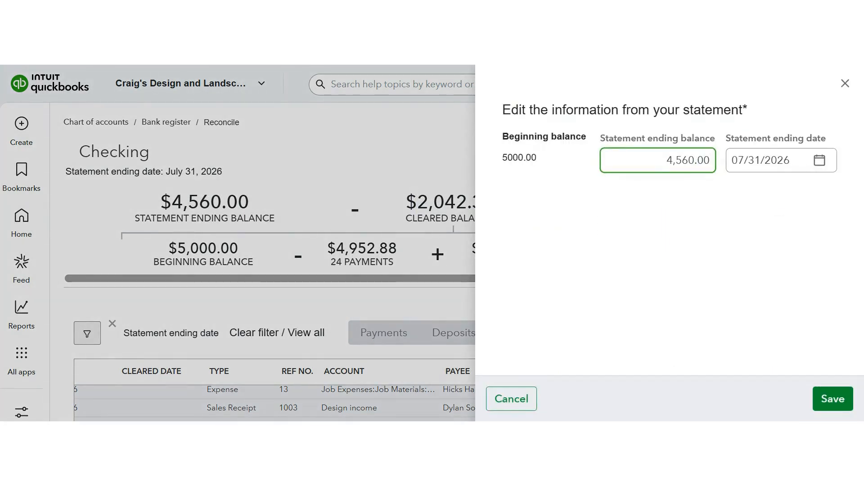
key("ctrl+a")
key("ctrl+v")
left_click(825, 403)
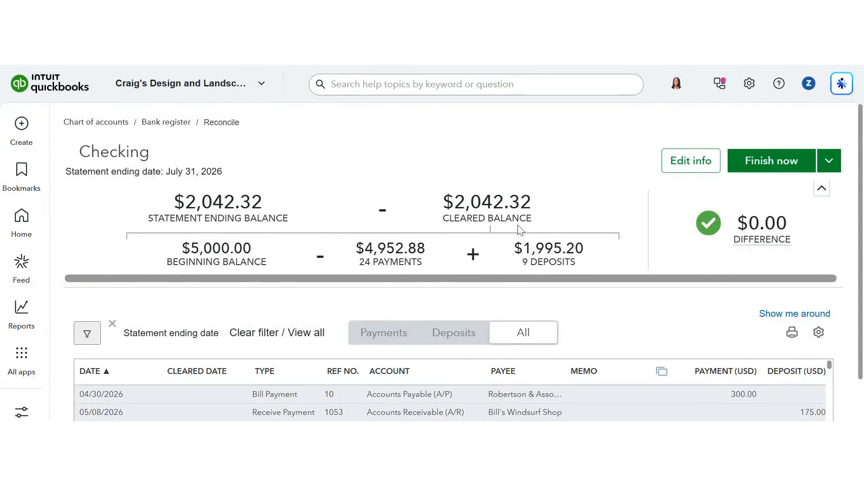
Finish the reconciliation of the Checking account and close the confirmation.
mouse_move(768, 236)
left_click_drag(788, 225, 749, 224)
left_click(677, 201)
mouse_move(762, 239)
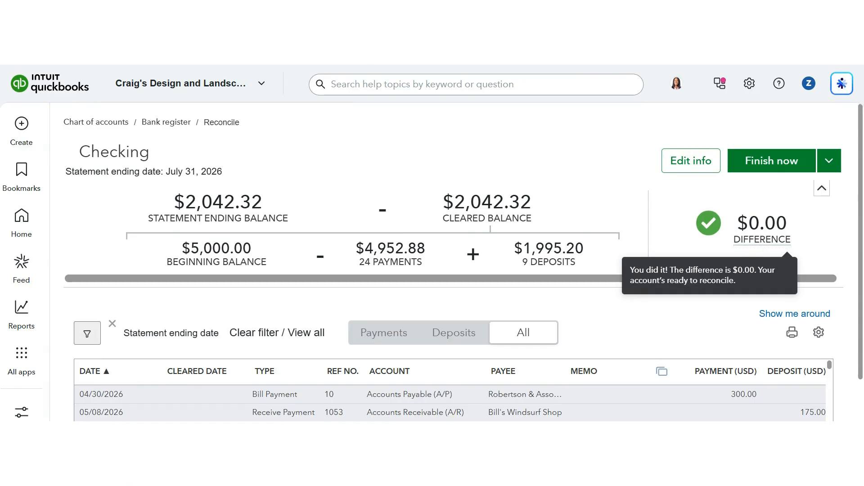
left_click(780, 168)
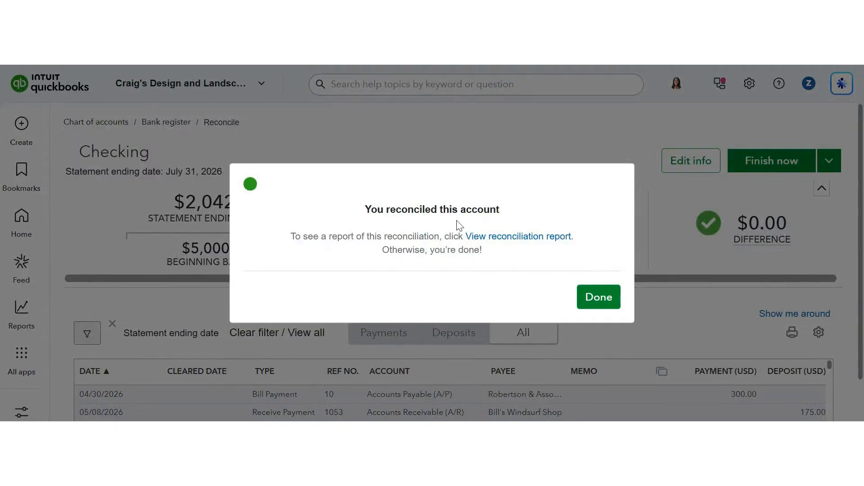
left_click(601, 301)
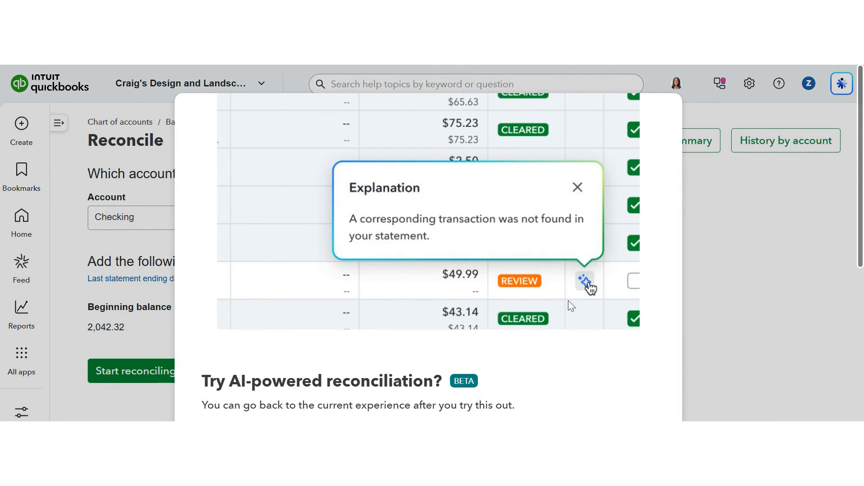
Dismiss the AI-powered reconciliation offer.
scroll(570, 304, "down", 6)
scroll(429, 243, "up", 5)
scroll(428, 244, "down", 5)
left_click(261, 366)
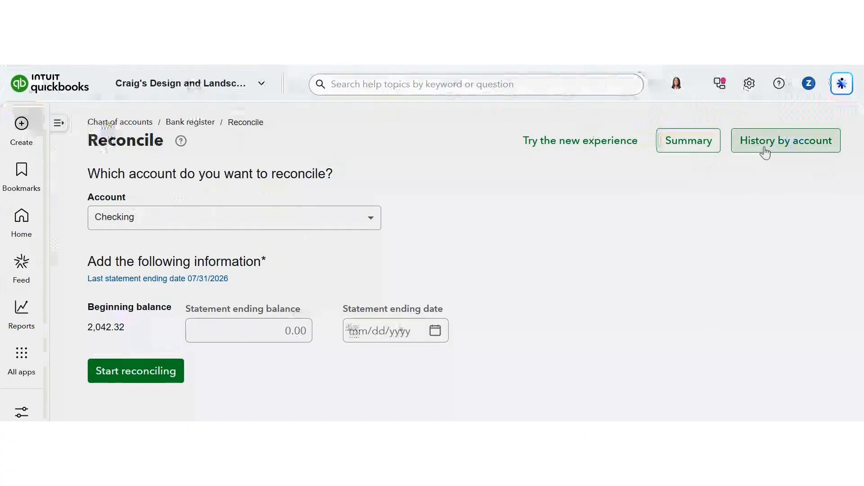
Open the reconciliation history for Checking and view the reconciliation report for the 07/31/2026 statement.
left_click(763, 151)
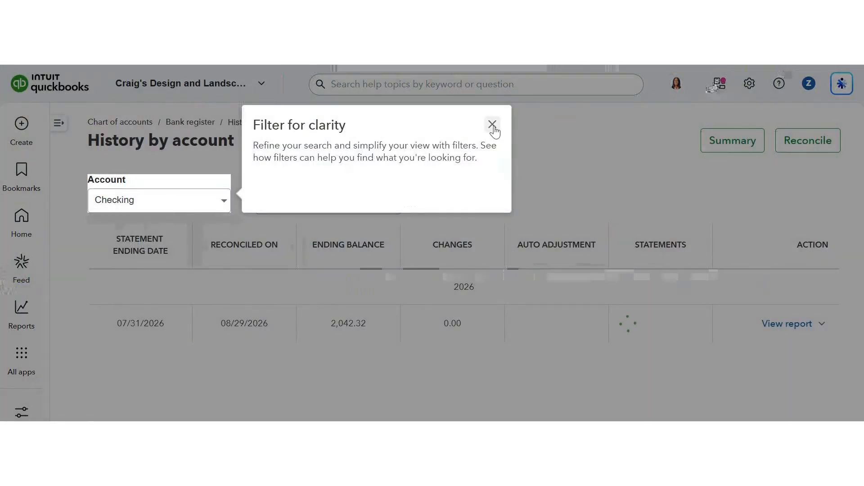
left_click(491, 125)
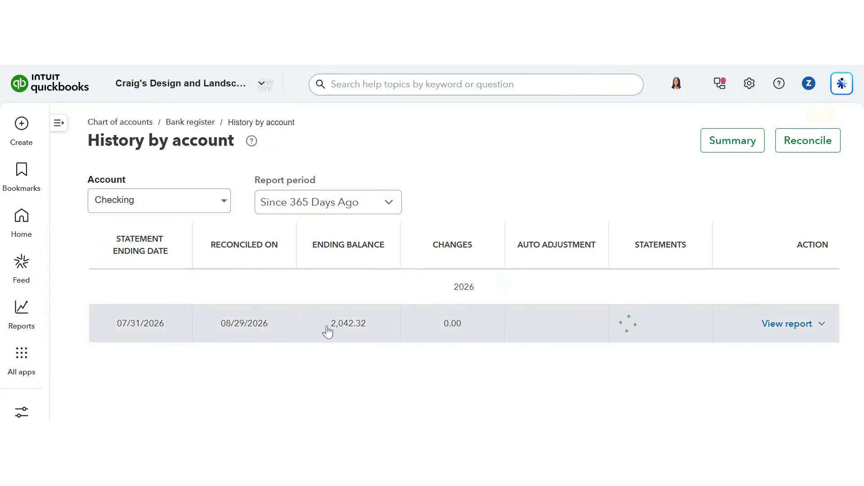
left_click(796, 329)
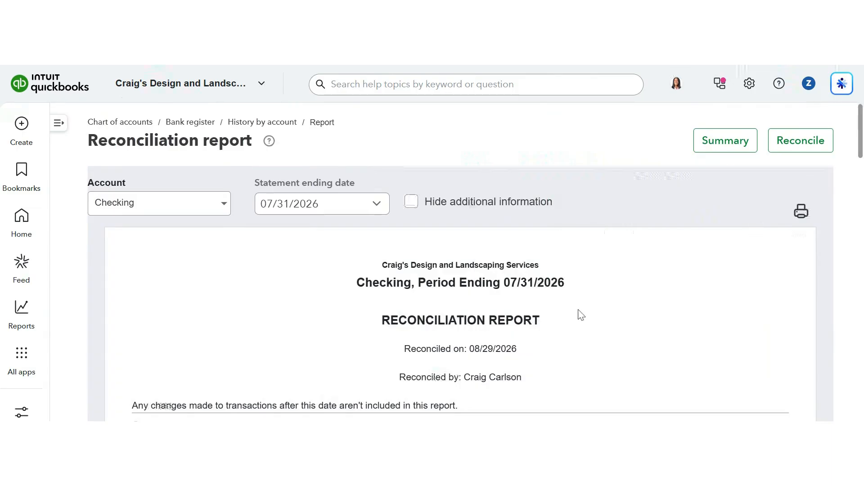
scroll(577, 315, "down", 2)
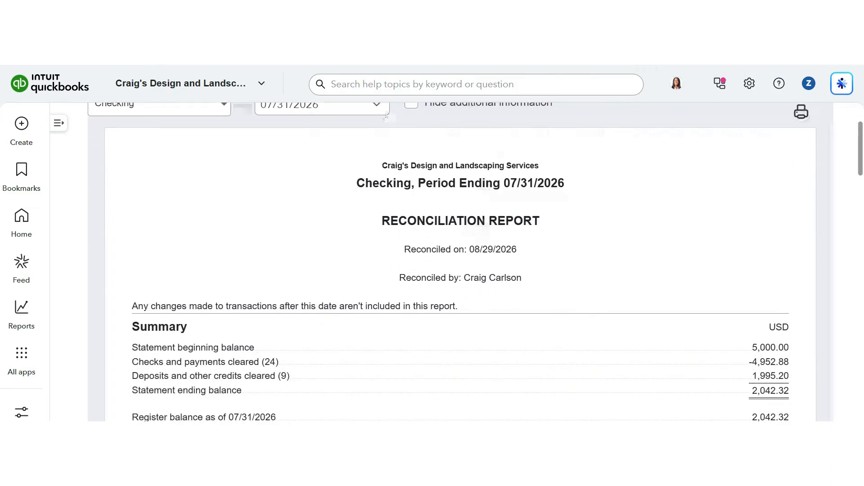
scroll(553, 280, "up", 2)
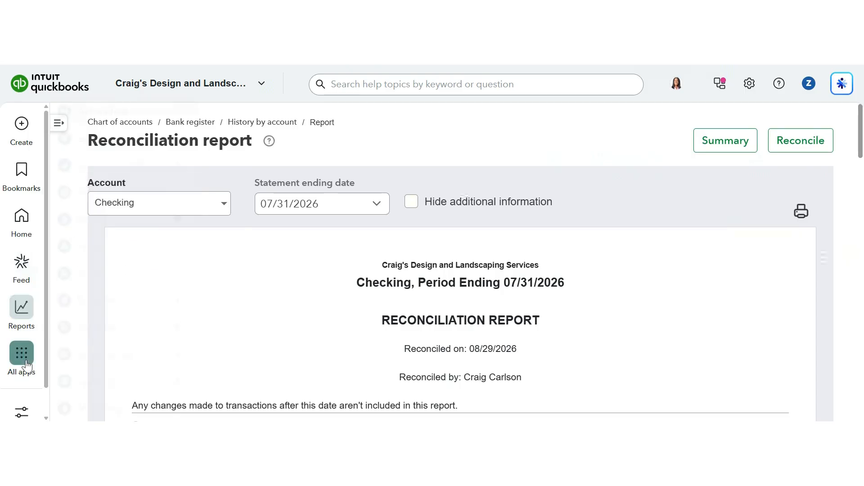
Go to the Mastercard's bank transactions and match the 08/14/2026 Squeaky Kleen Car Wash charge to the 08/14/2026 Credit Card Expense.
mouse_move(24, 362)
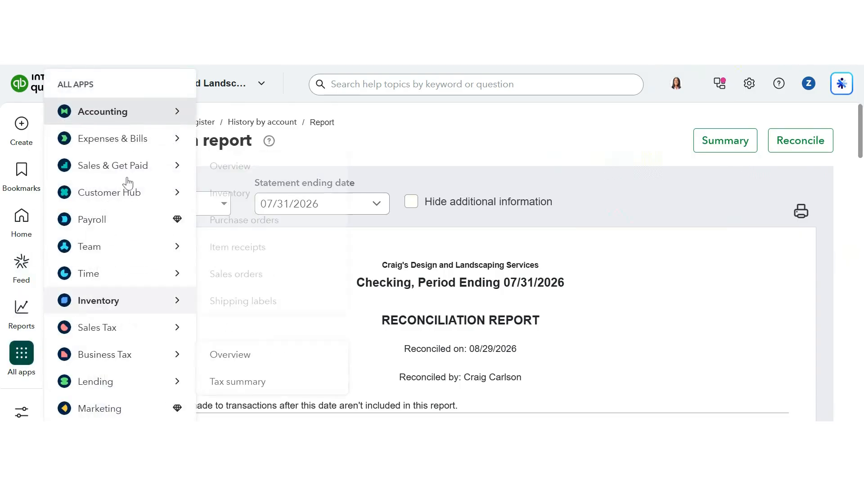
mouse_move(171, 115)
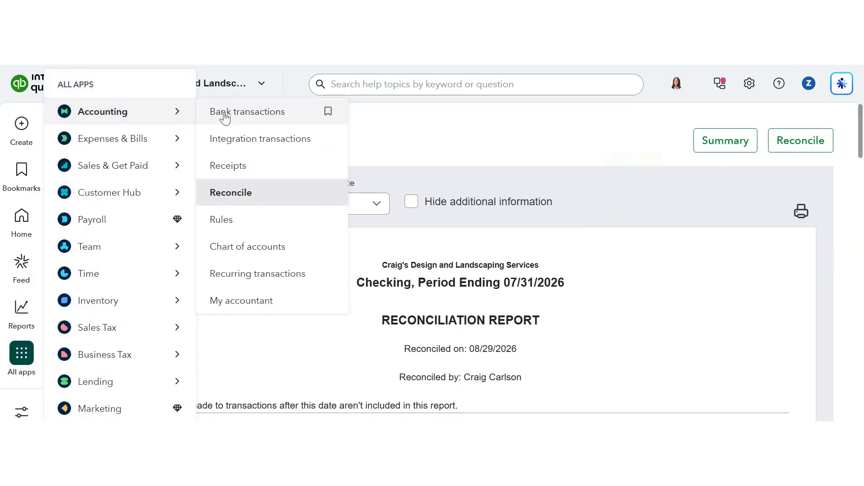
left_click(225, 118)
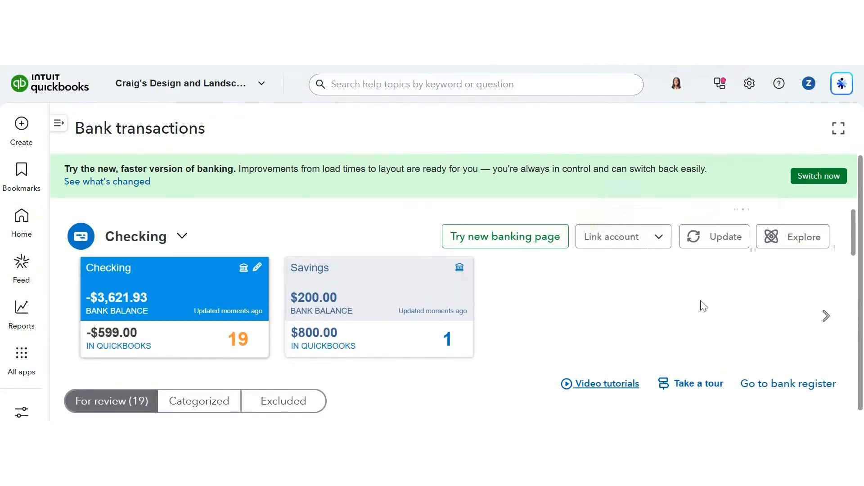
left_click(827, 316)
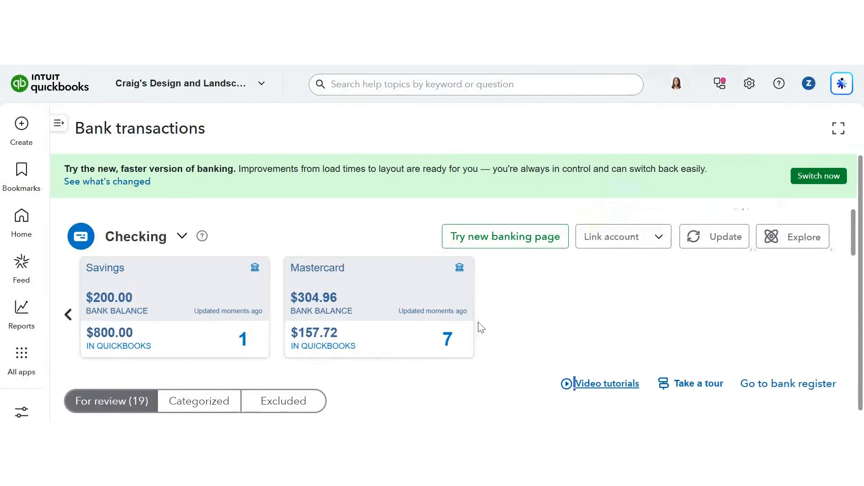
left_click(402, 295)
scroll(565, 325, "down", 3)
scroll(564, 323, "down", 5)
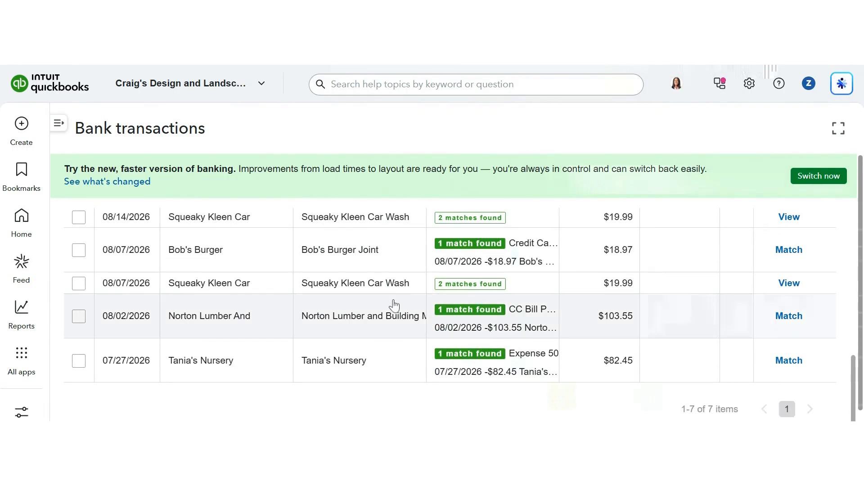
scroll(392, 306, "up", 3)
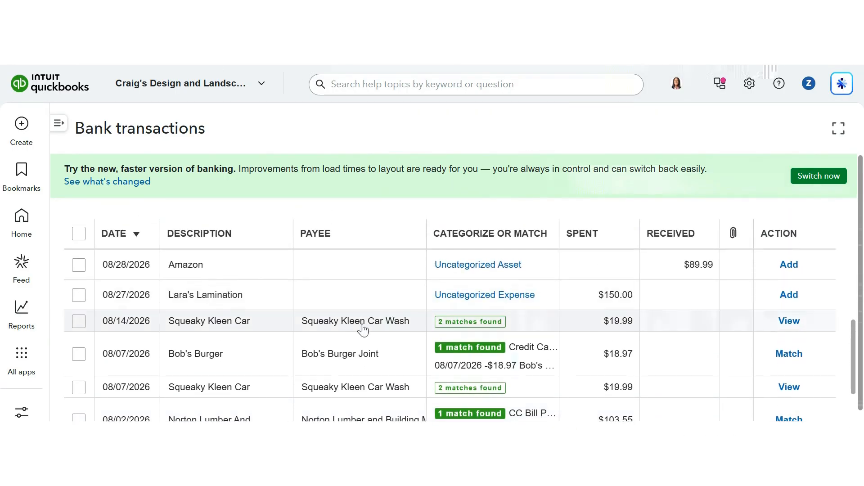
left_click(363, 330)
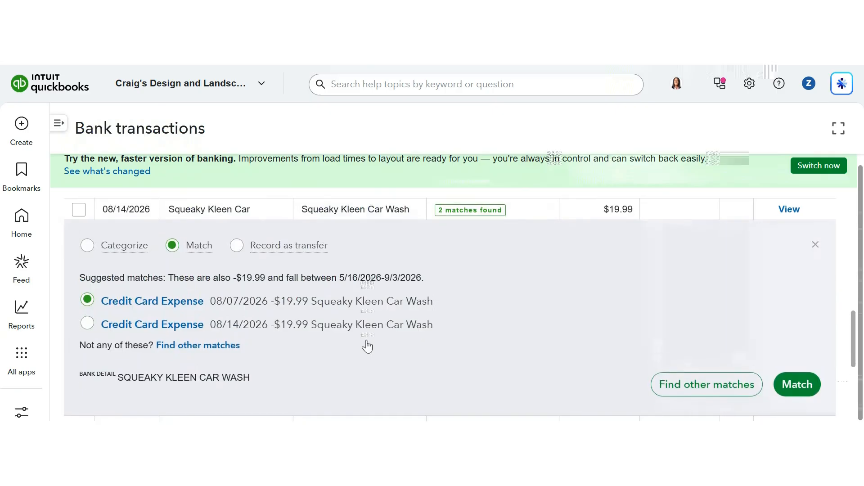
left_click(88, 327)
left_click(793, 386)
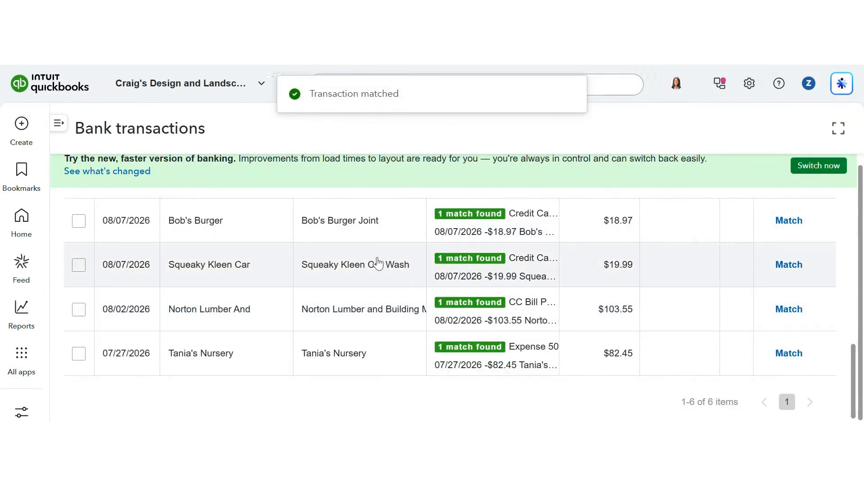
Open the 08/07/2026 Squeaky Kleen Car Wash charge and switch it to categorize instead of match.
left_click(377, 260)
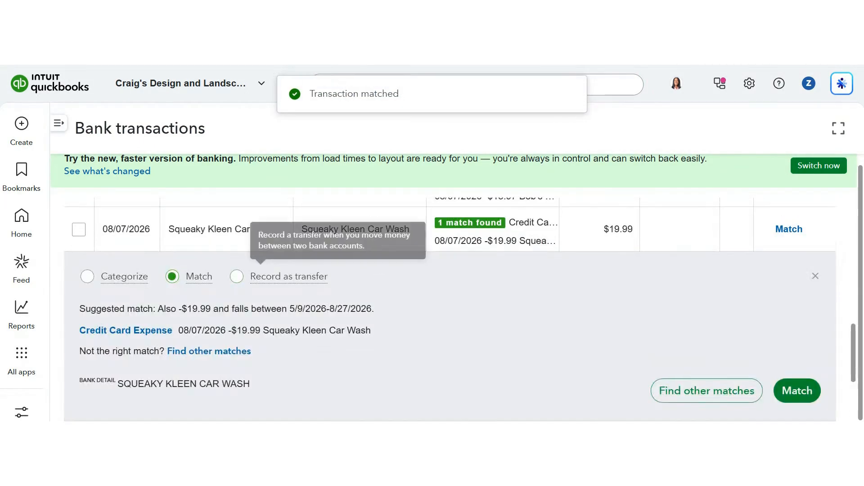
left_click(84, 282)
scroll(767, 365, "down", 2)
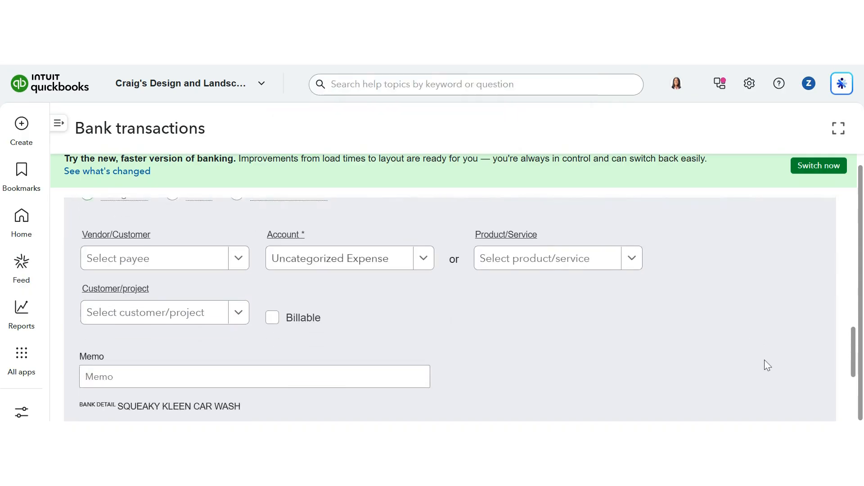
scroll(768, 365, "up", 5)
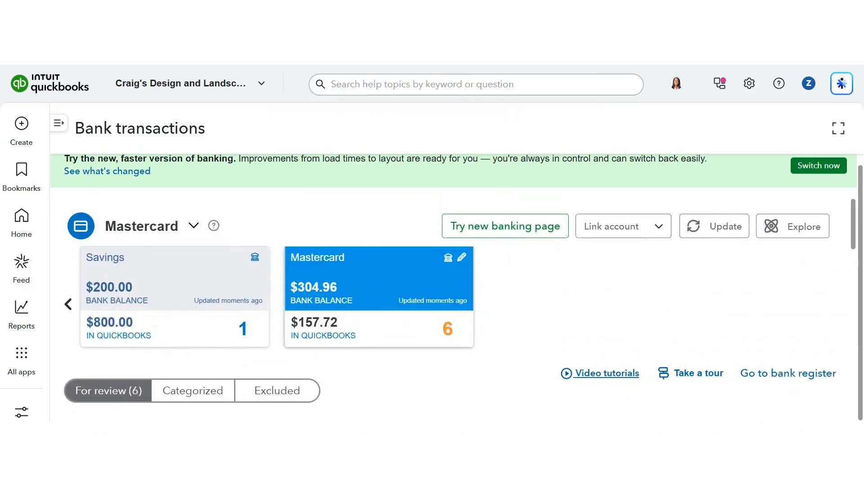